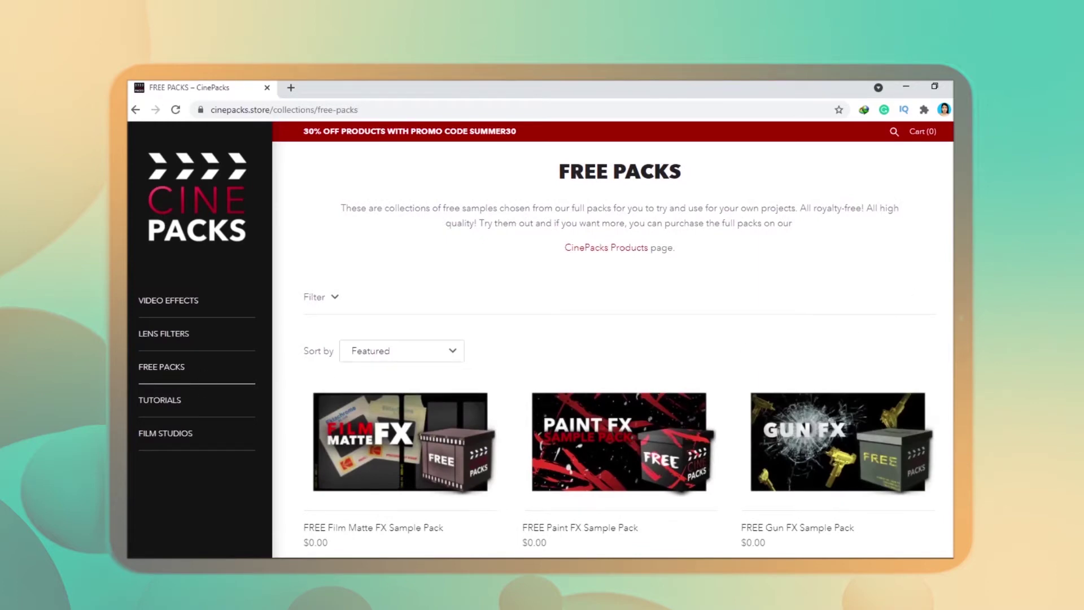
{"action": "scroll", "coordinate": [619, 381], "scroll_direction": "down", "scroll_amount": 4}
{"action": "scroll", "coordinate": [619, 381], "scroll_direction": "down", "scroll_amount": 4}
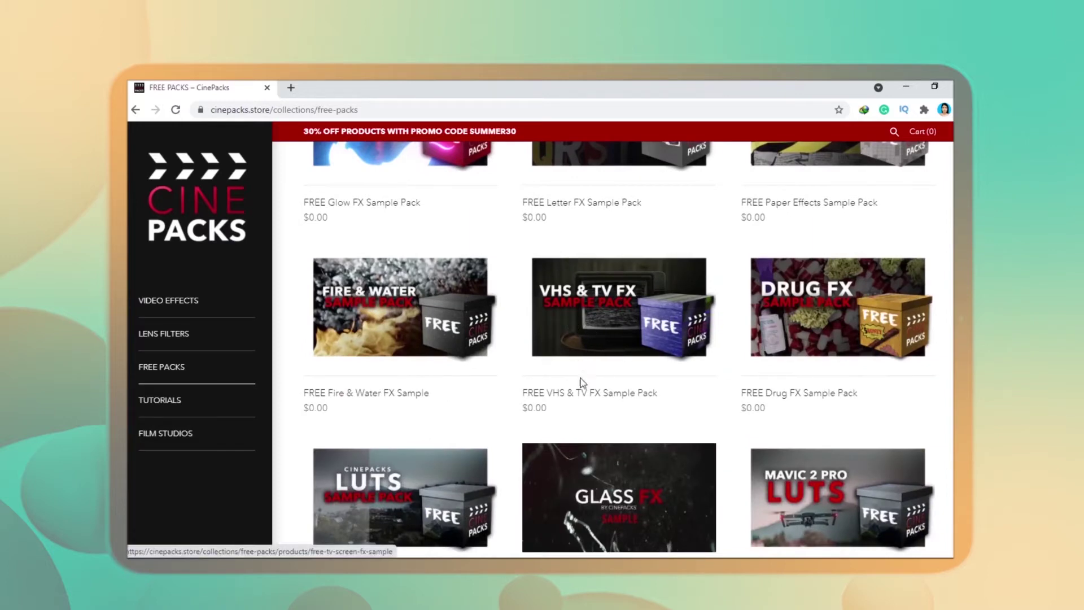
Step: Open the FREE VHS & TV FX Sample Pack page from CinePacks' free packs
{"action": "left_click", "coordinate": [589, 393]}
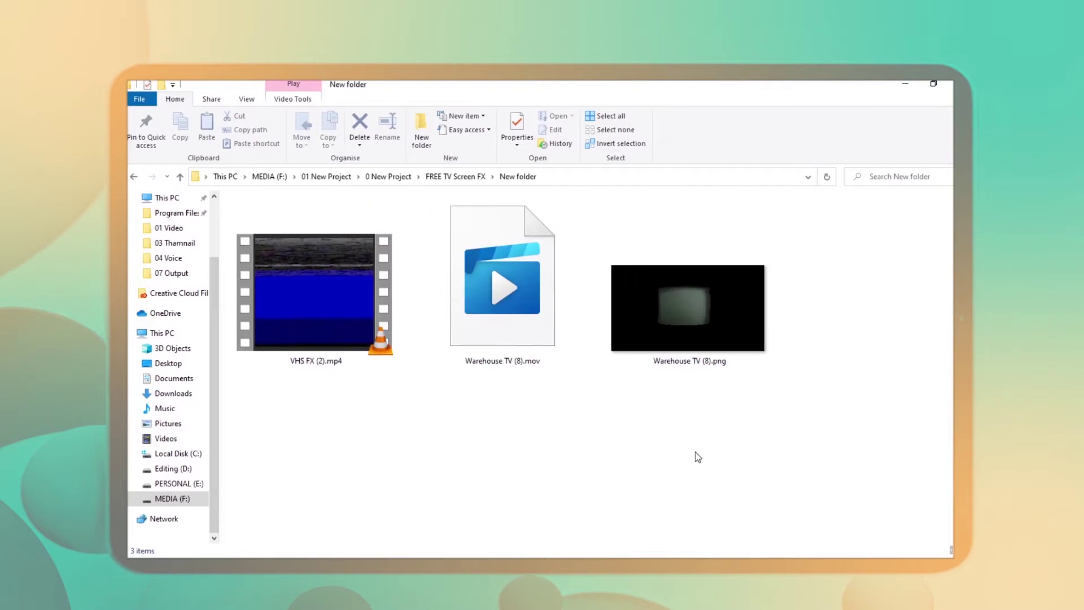
Step: Marquee-select the VHS clip, TV video and TV image in the New folder
{"action": "left_click_drag", "start_coordinate": [903, 277], "coordinate": [334, 390]}
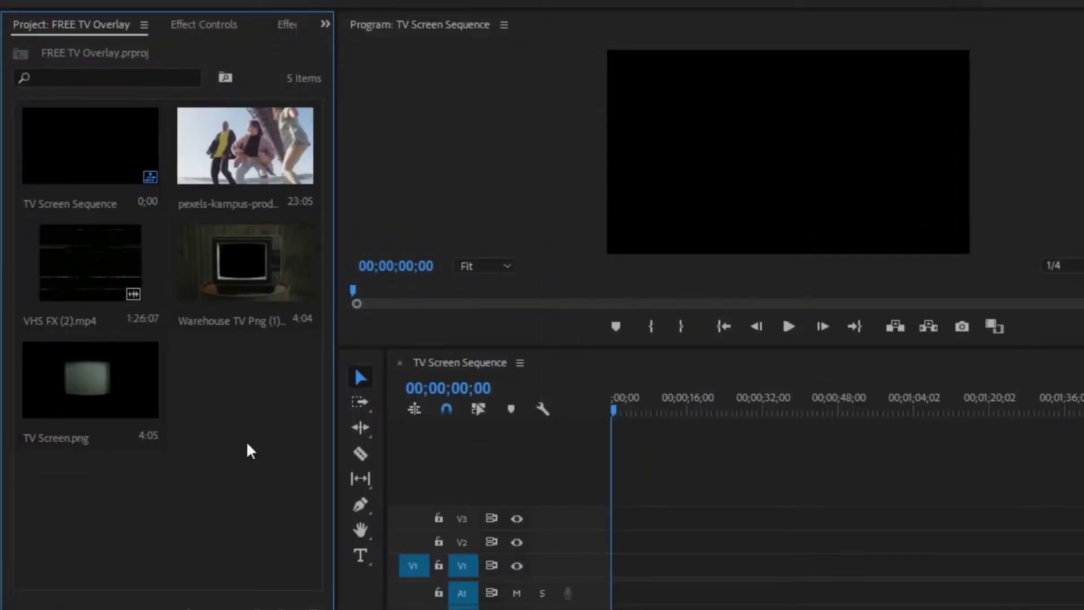
{"action": "left_click", "coordinate": [82, 392]}
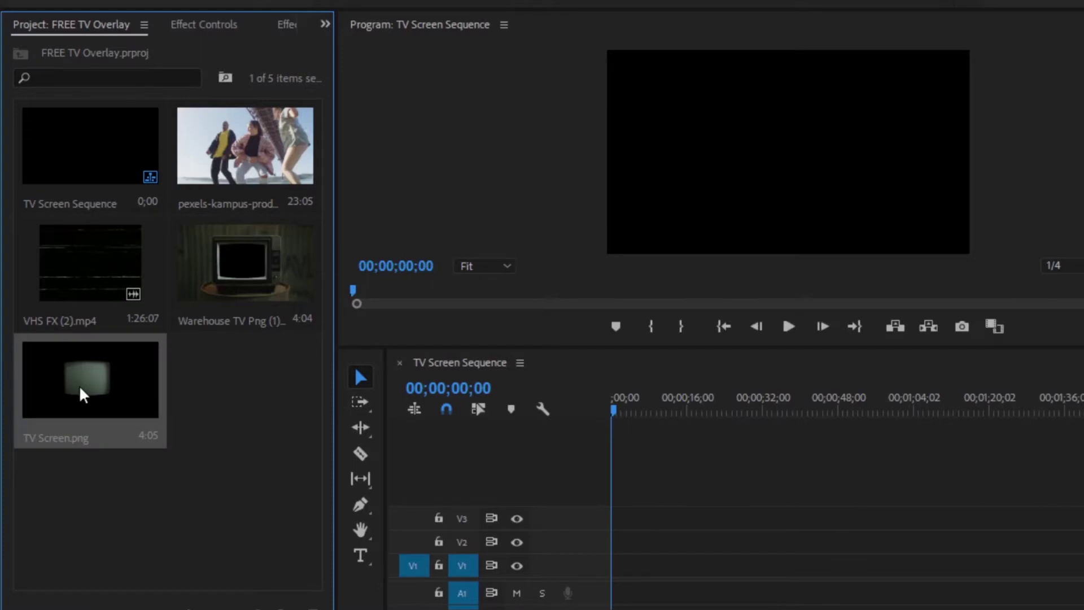
{"action": "left_click", "coordinate": [262, 280]}
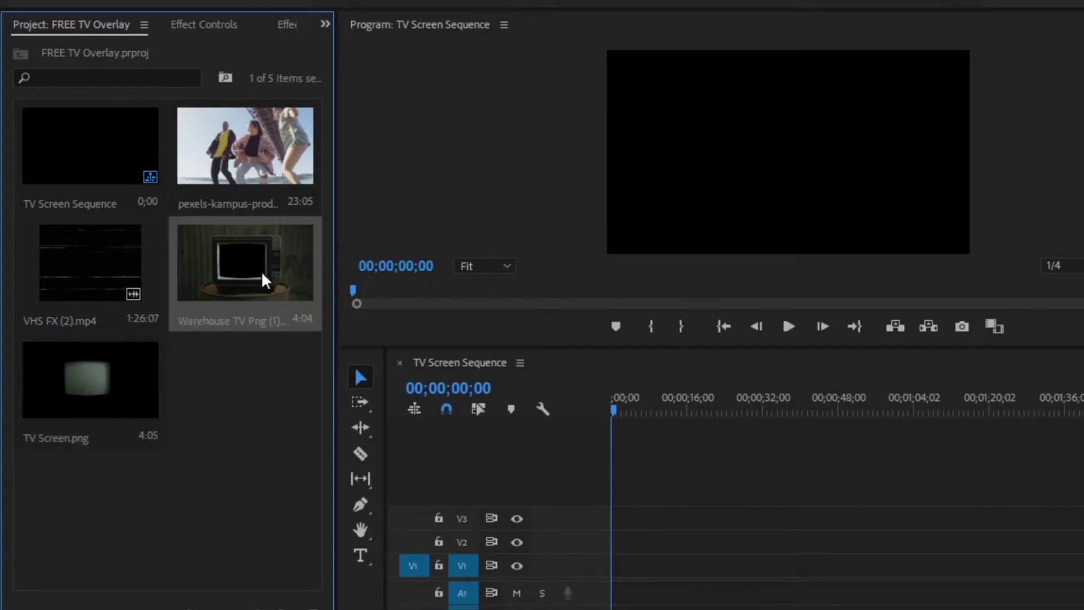
{"action": "left_click", "coordinate": [106, 281]}
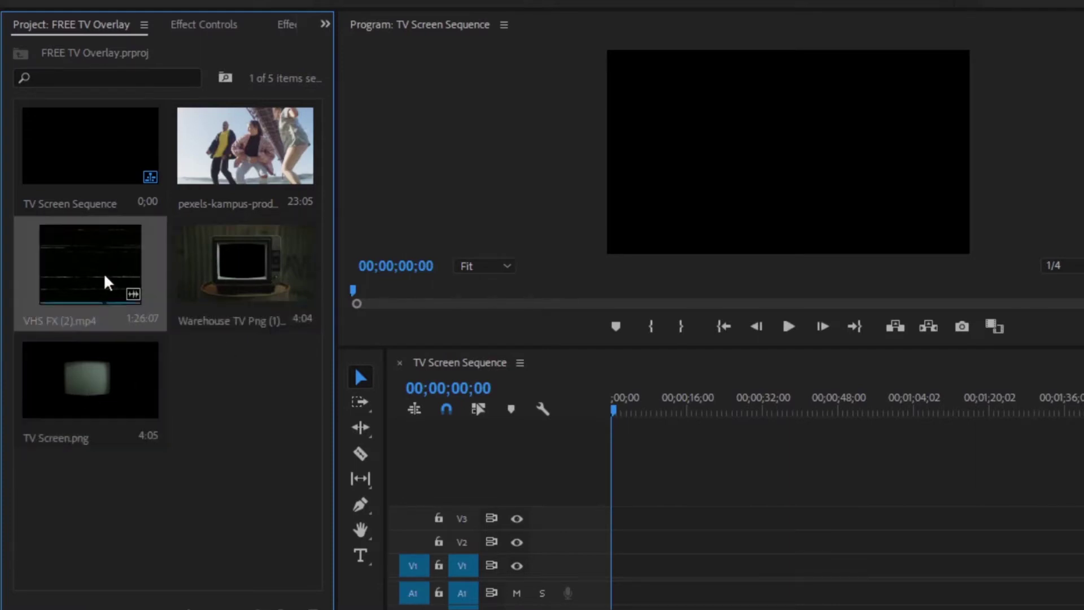
{"action": "left_click", "coordinate": [248, 174]}
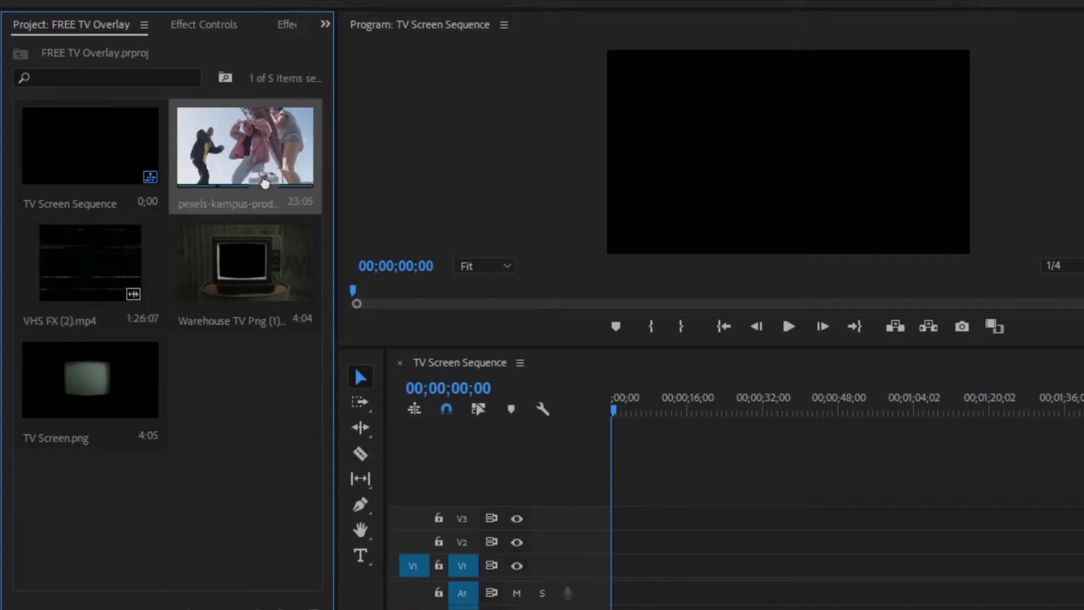
{"action": "left_click_drag", "start_coordinate": [245, 148], "coordinate": [622, 565]}
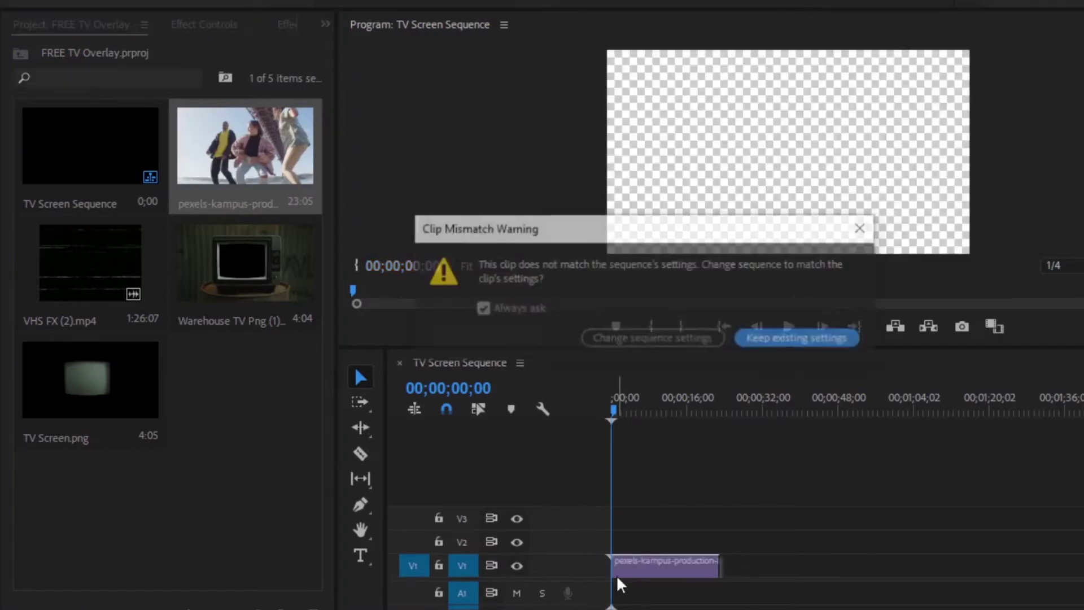
Step: Put Warehouse TV Png on V2, extended to the clip's length and set to frame size
{"action": "left_click", "coordinate": [796, 338]}
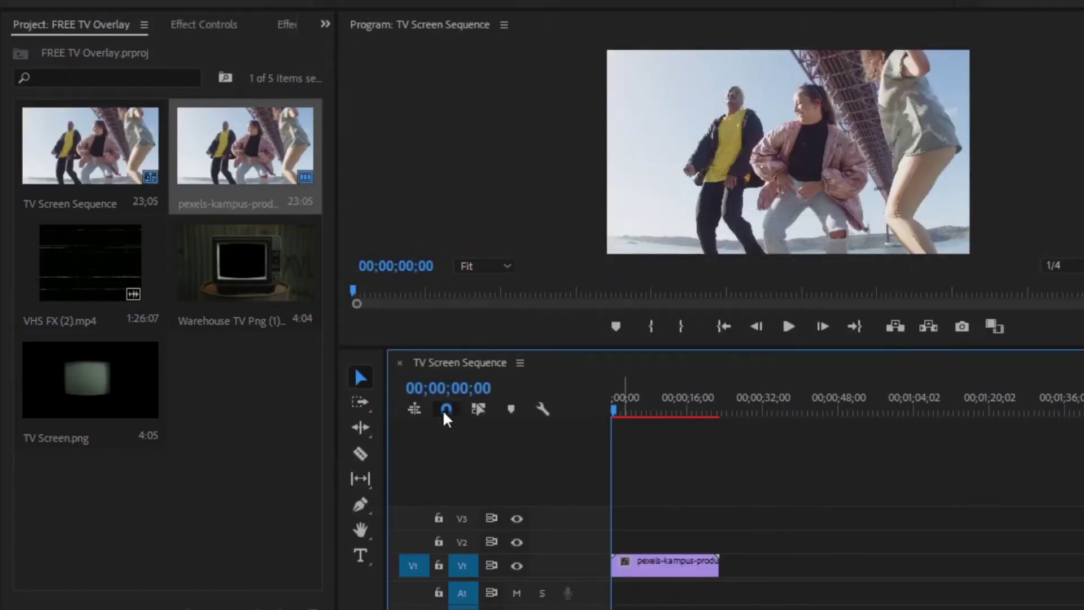
{"action": "left_click_drag", "start_coordinate": [245, 271], "coordinate": [613, 543]}
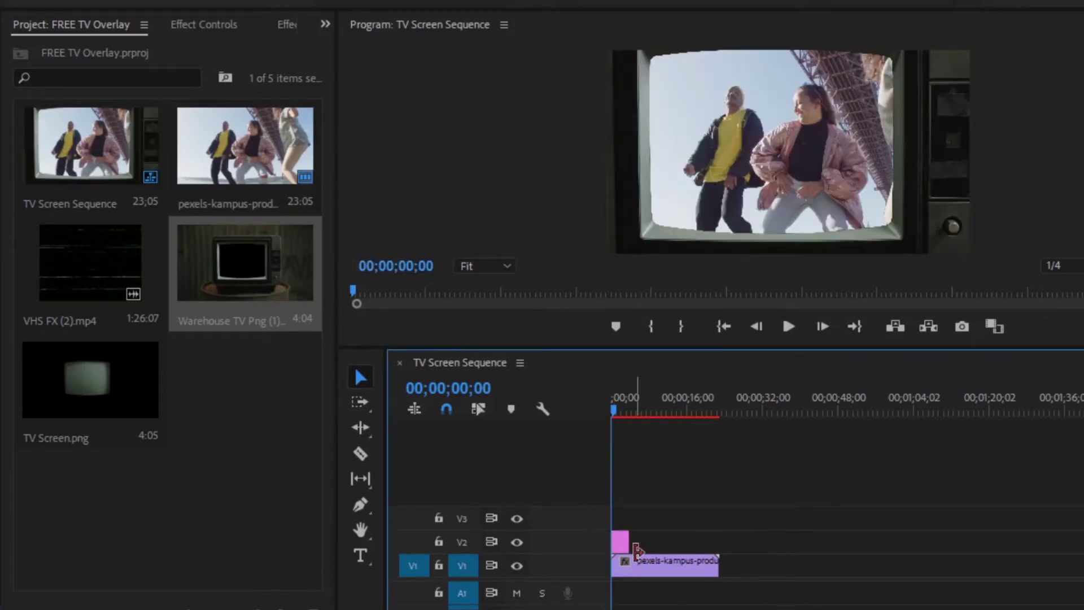
{"action": "left_click_drag", "start_coordinate": [629, 543], "coordinate": [719, 555]}
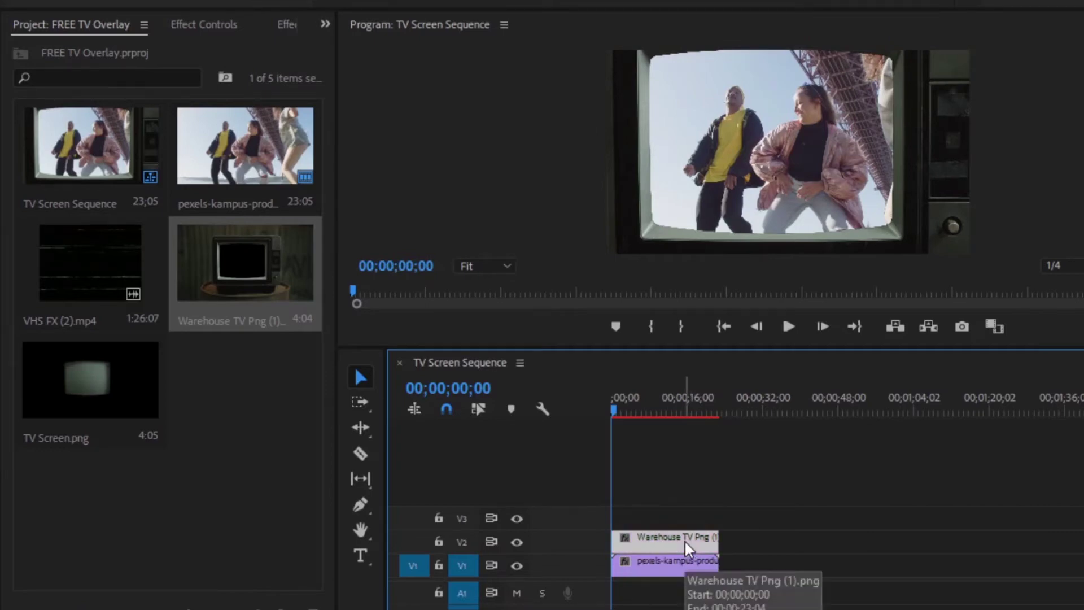
{"action": "right_click", "coordinate": [689, 546]}
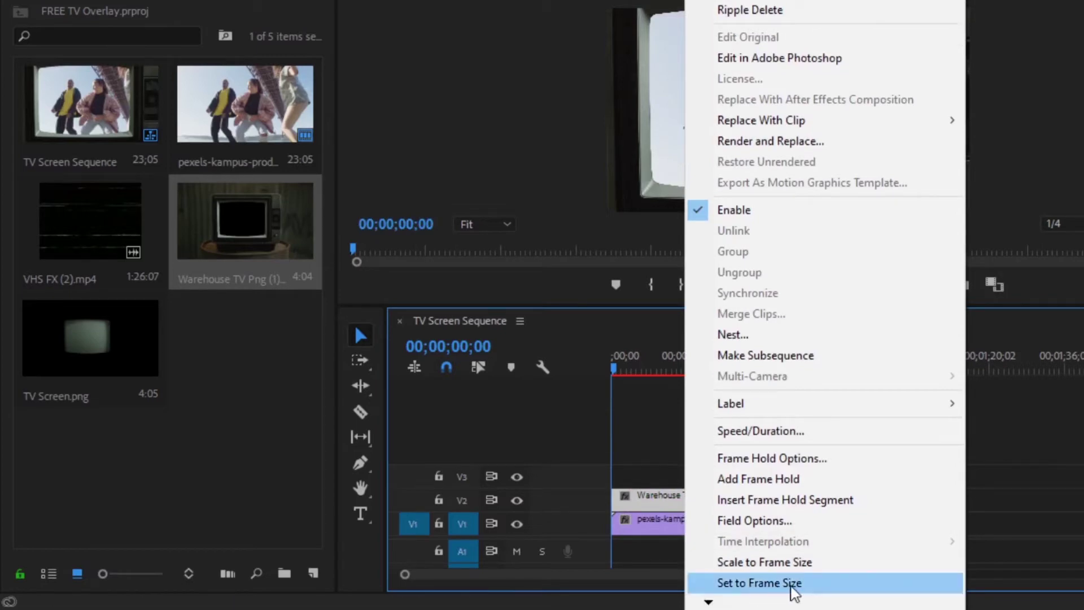
{"action": "left_click", "coordinate": [788, 583]}
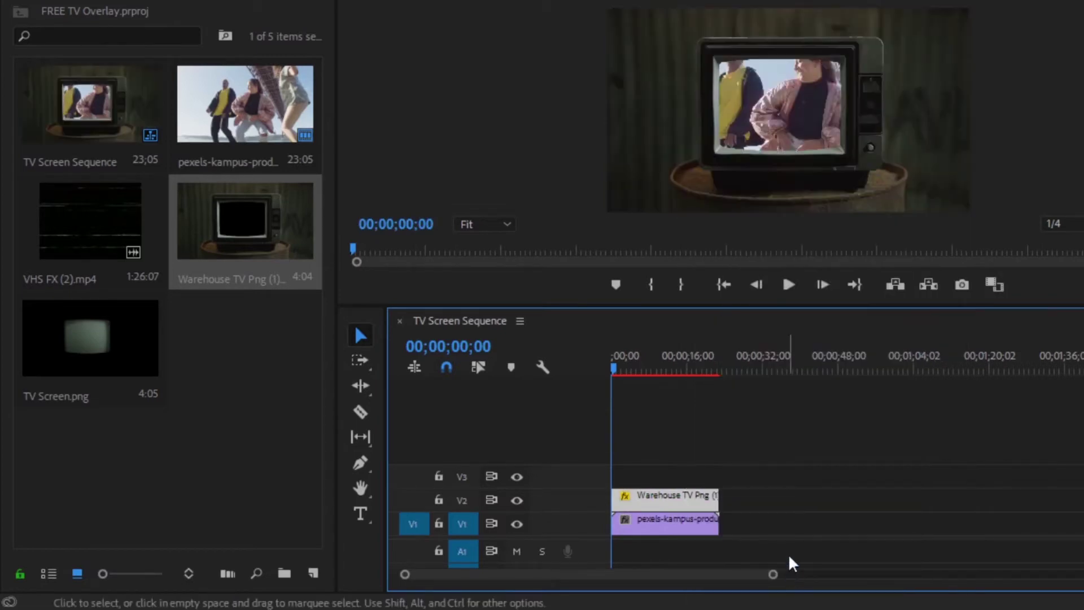
Step: Set the dancing clip's Position Y to 494 and Scale to 50
{"action": "left_click", "coordinate": [685, 538]}
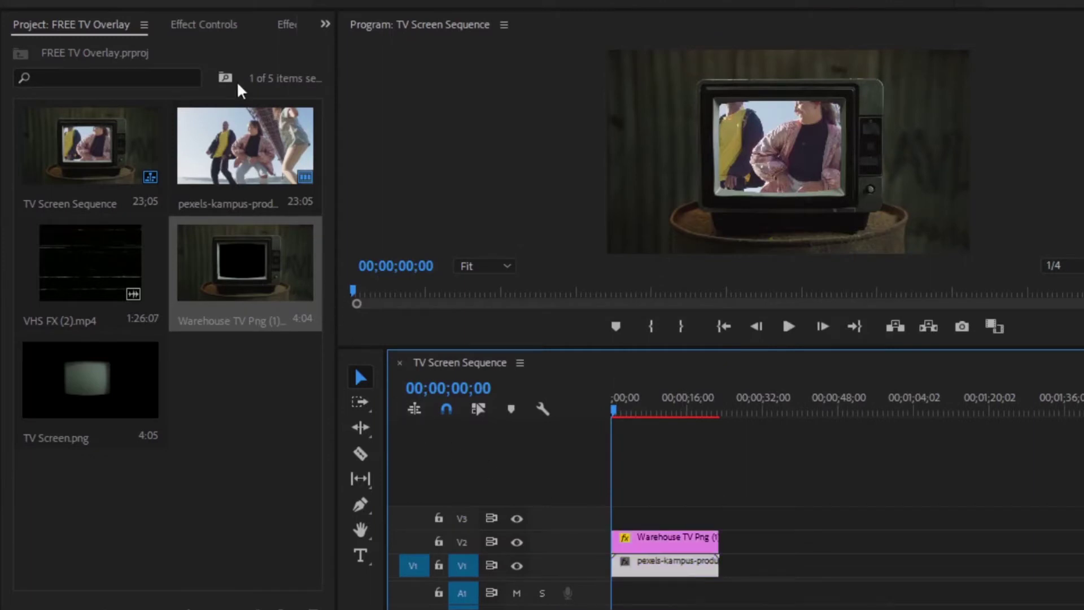
{"action": "left_click", "coordinate": [205, 24]}
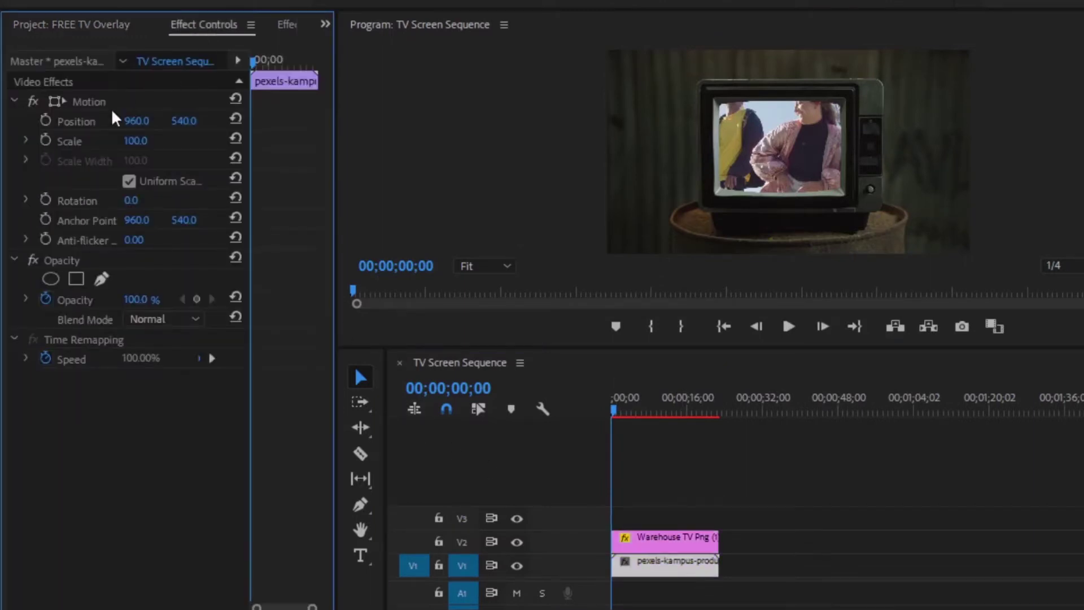
{"action": "left_click", "coordinate": [89, 121]}
{"action": "left_click", "coordinate": [188, 120]}
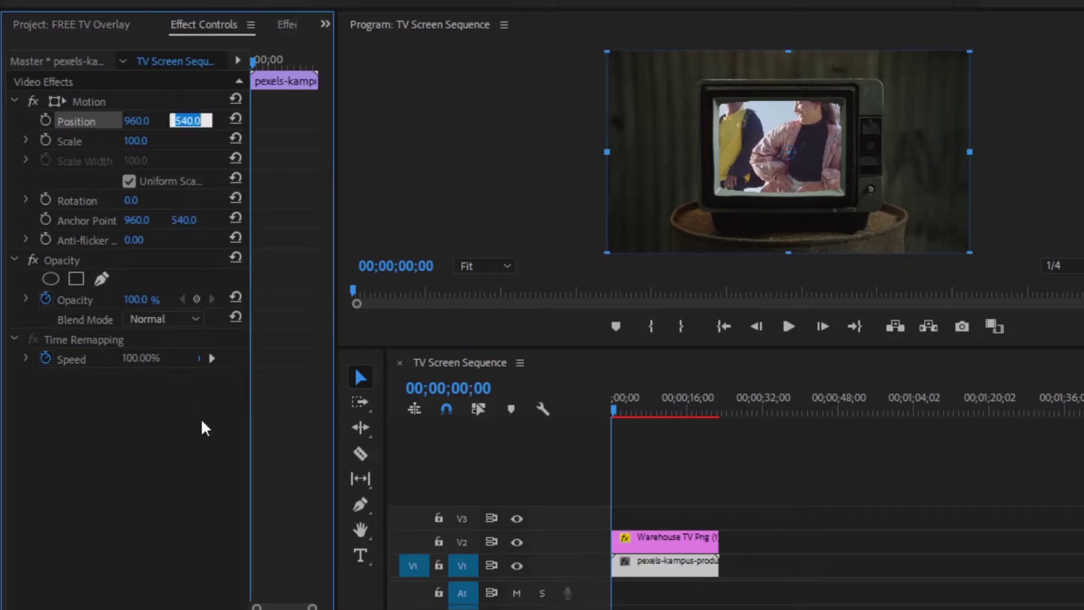
{"action": "type", "text": "494"}
{"action": "key", "text": "Return"}
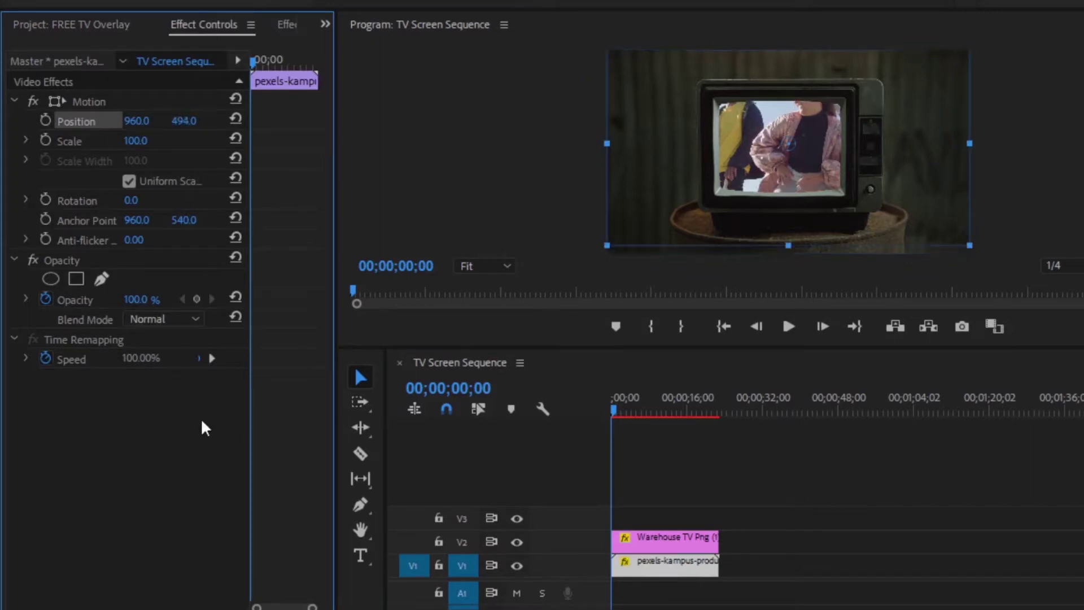
{"action": "left_click", "coordinate": [69, 141]}
{"action": "left_click", "coordinate": [135, 141]}
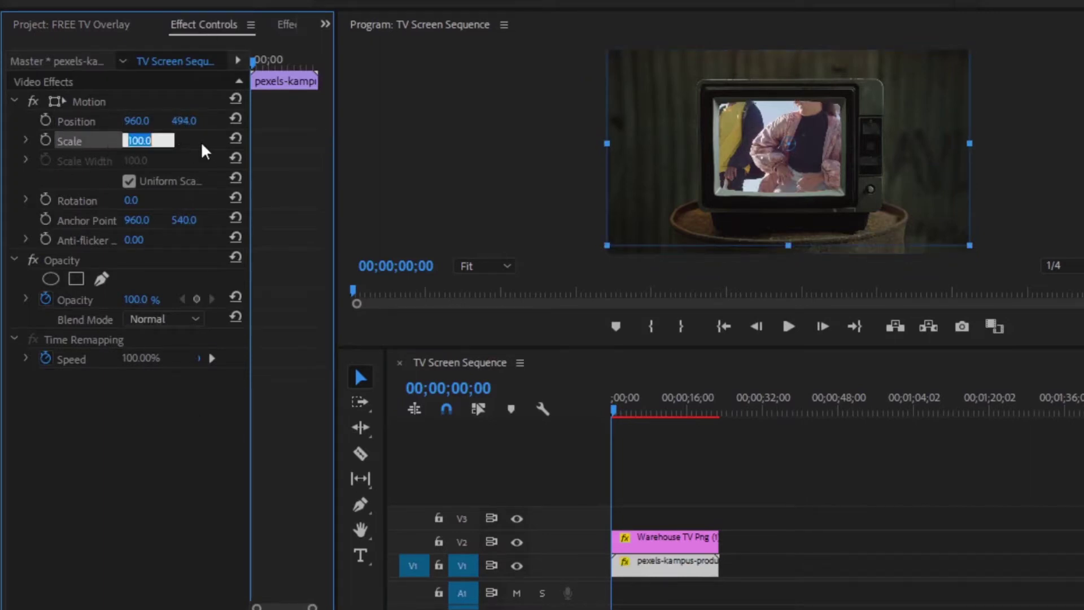
{"action": "type", "text": "50"}
{"action": "key", "text": "Return"}
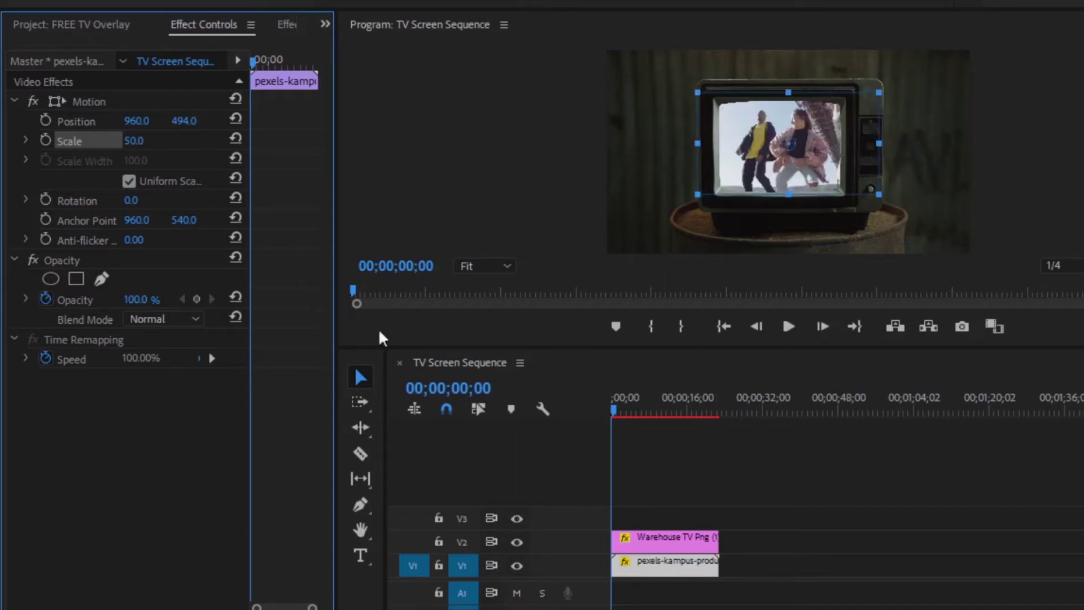
Step: Move the Warehouse TV image up to track V3
{"action": "left_click", "coordinate": [657, 538]}
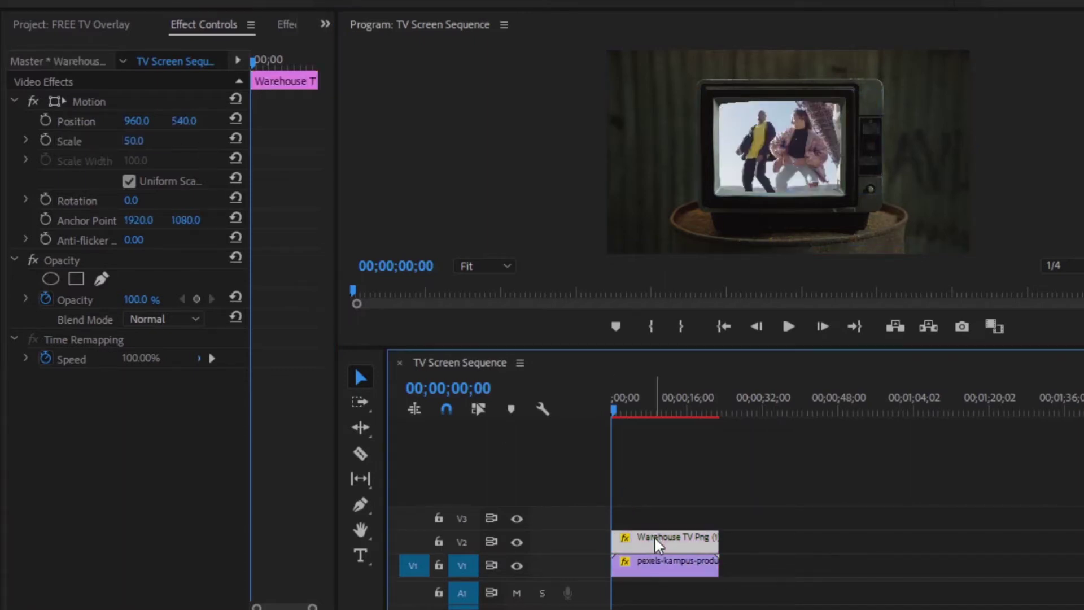
{"action": "left_click_drag", "start_coordinate": [660, 544], "coordinate": [659, 521]}
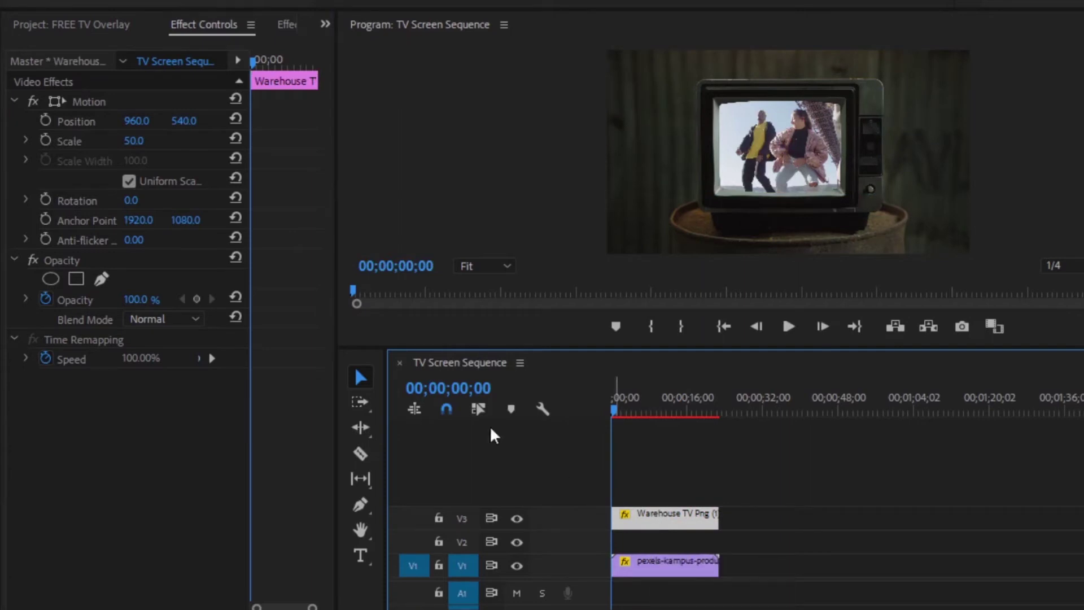
{"action": "left_click", "coordinate": [72, 24]}
Step: Place TV Screen.png on track V2 and set it to frame size
{"action": "left_click", "coordinate": [227, 423]}
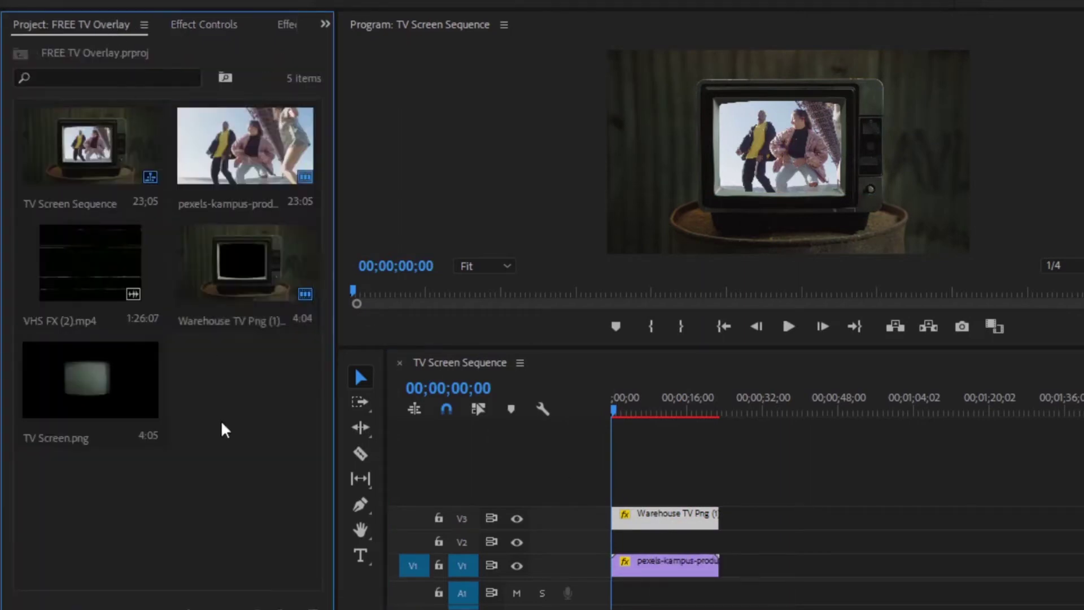
{"action": "left_click", "coordinate": [97, 405]}
{"action": "mouse_move", "coordinate": [96, 405]}
{"action": "left_mouse_down"}
{"action": "mouse_move", "coordinate": [605, 542]}
{"action": "mouse_move", "coordinate": [708, 549]}
{"action": "left_mouse_up"}
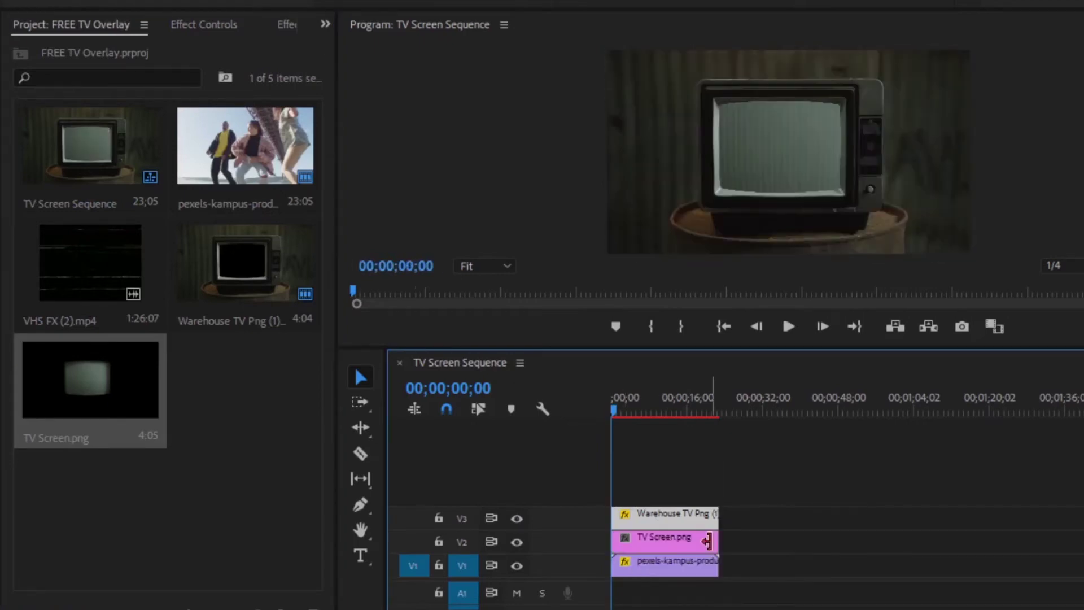
{"action": "right_click", "coordinate": [708, 546]}
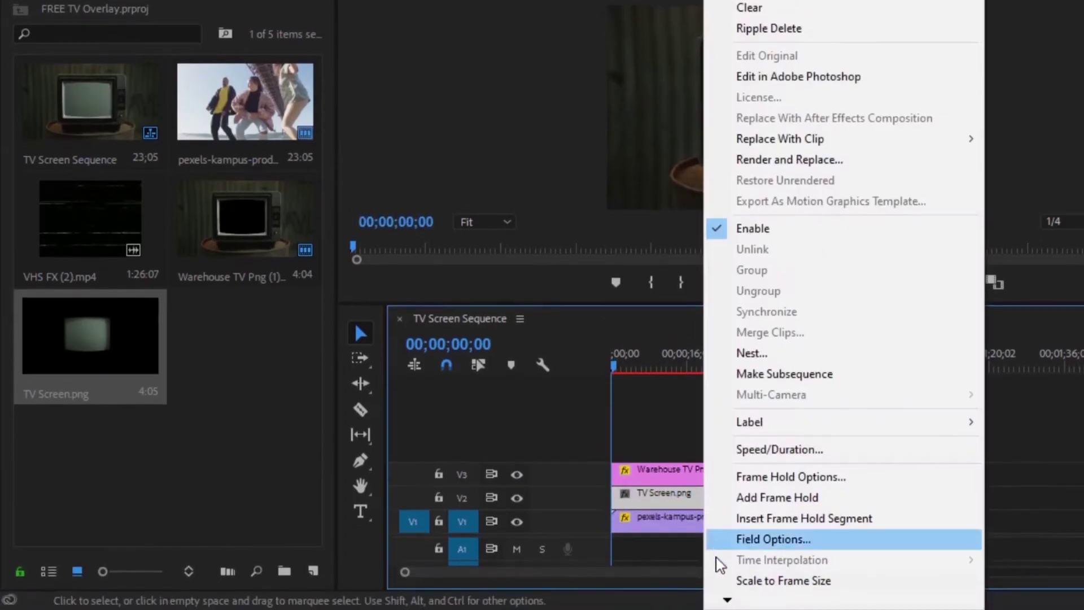
{"action": "left_click", "coordinate": [811, 583]}
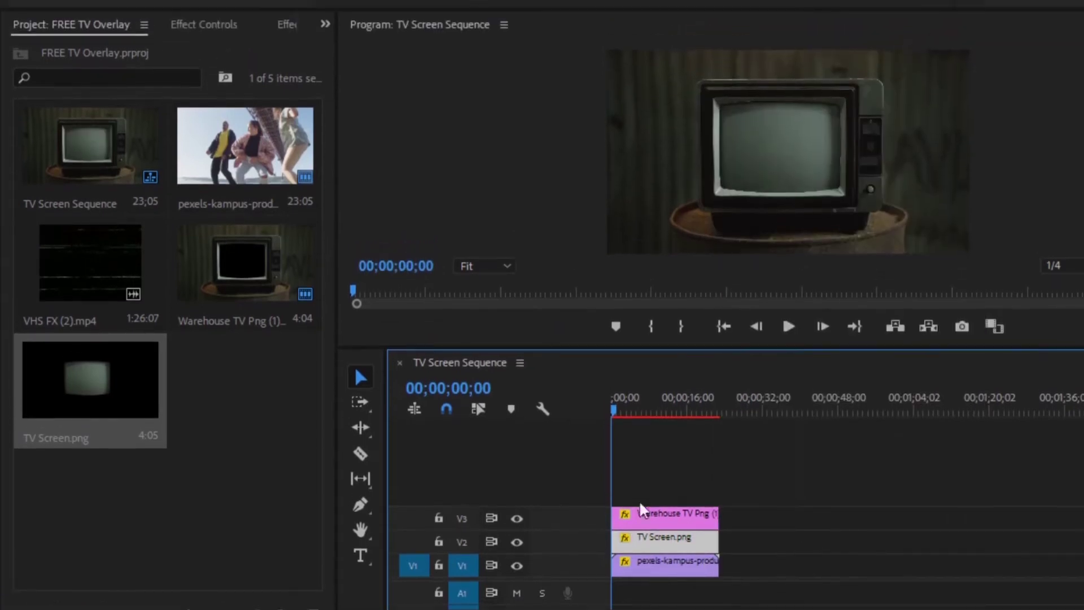
Step: Blend the TV Screen glow with Linear Dodge (Add) at 52% opacity
{"action": "left_click", "coordinate": [203, 24]}
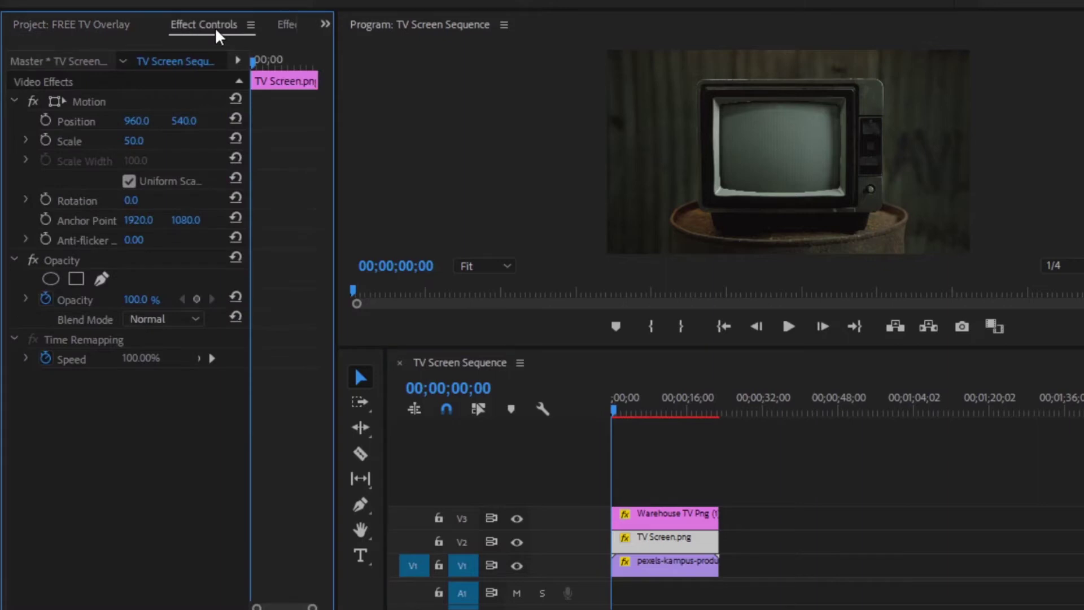
{"action": "left_click", "coordinate": [163, 319]}
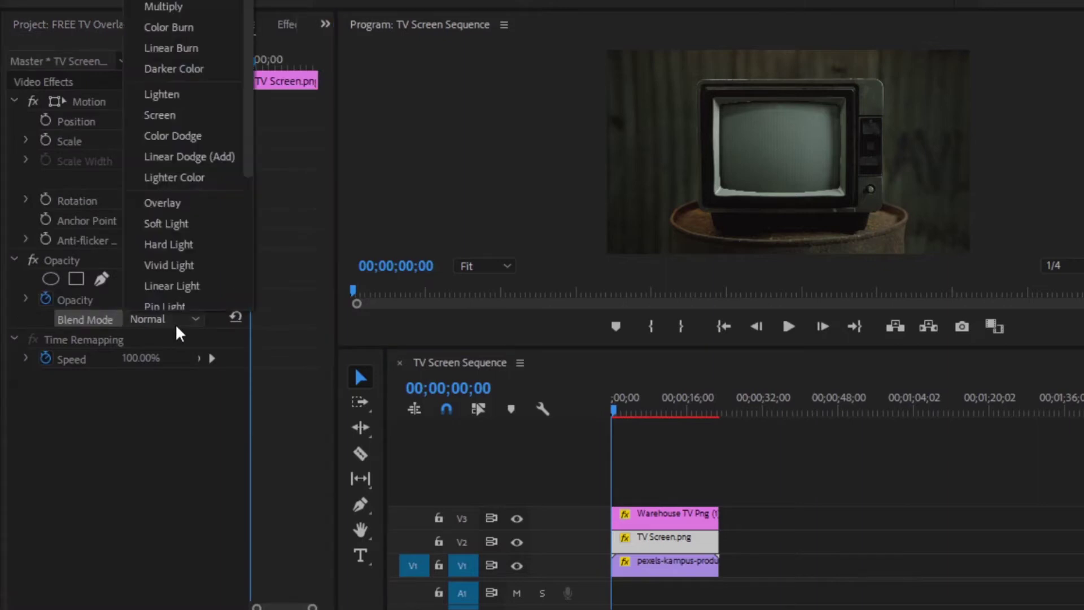
{"action": "left_click", "coordinate": [225, 158]}
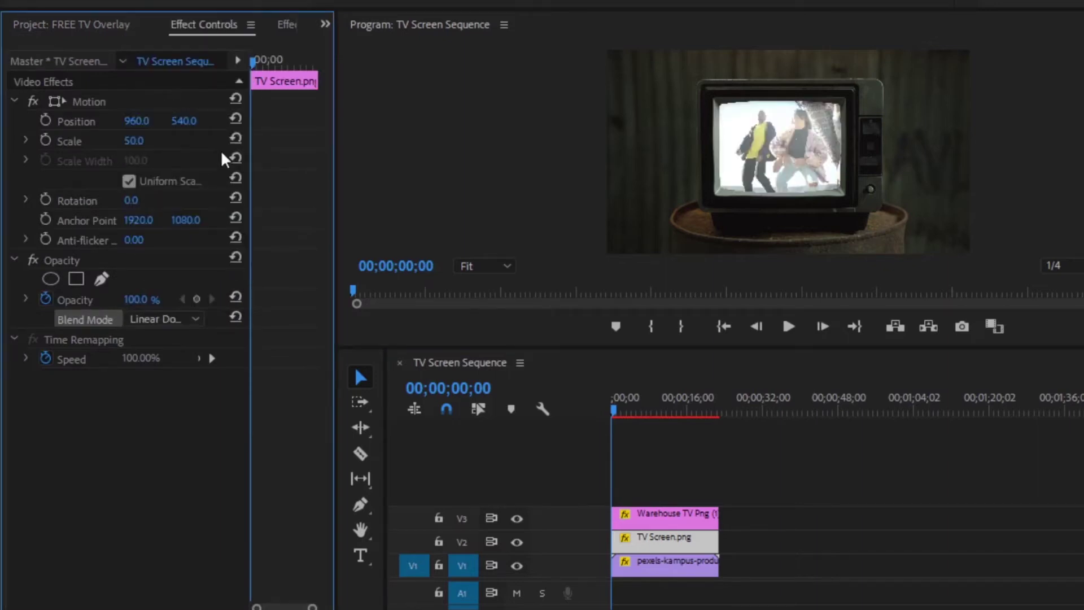
{"action": "left_click", "coordinate": [45, 299]}
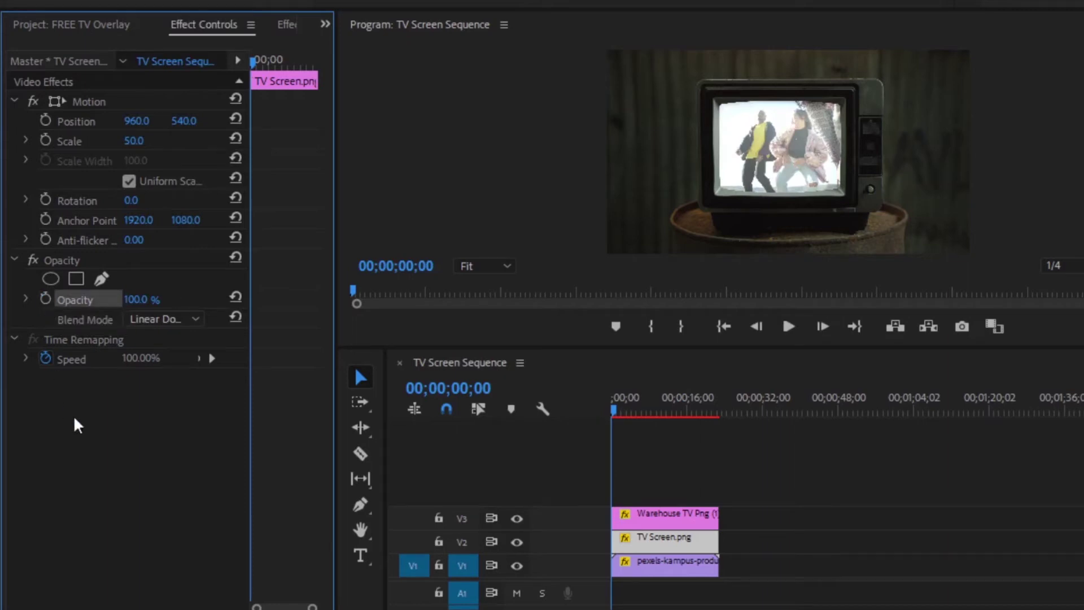
{"action": "left_click", "coordinate": [140, 299]}
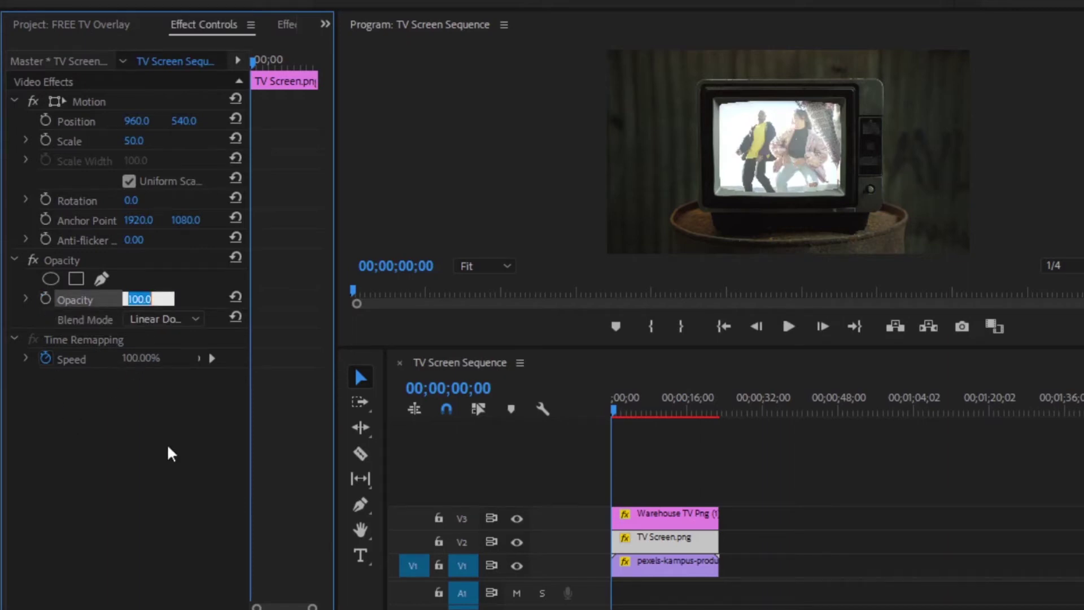
{"action": "type", "text": "52"}
{"action": "key", "text": "Return"}
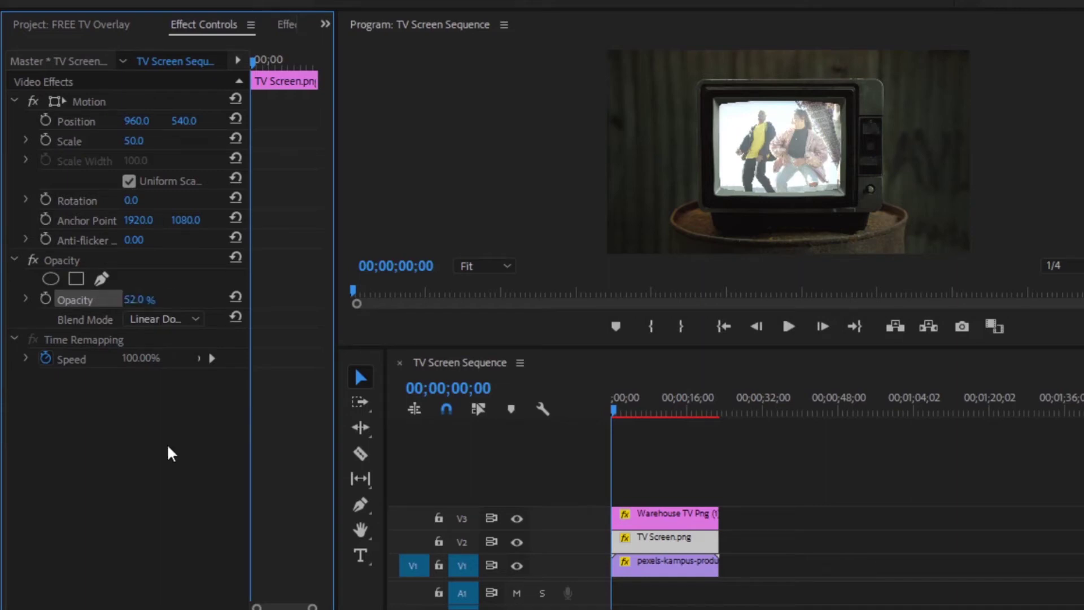
Step: Alt-drag a copy of the Warehouse TV clip onto new track V4 and hide V4
{"action": "left_click", "coordinate": [653, 519]}
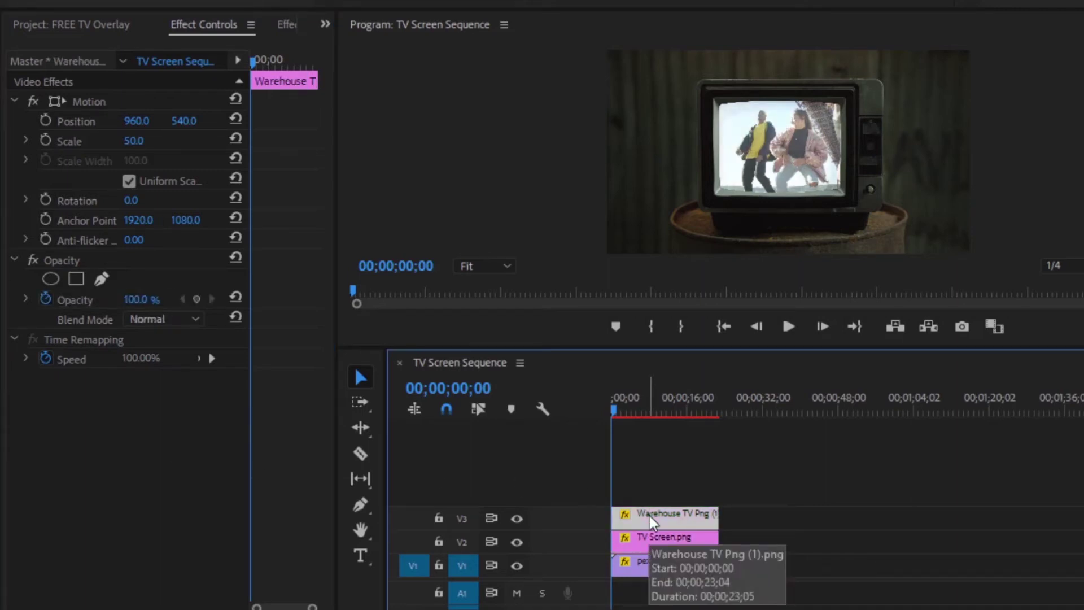
{"action": "left_click_drag", "start_coordinate": [652, 518], "coordinate": [657, 496], "text": "alt"}
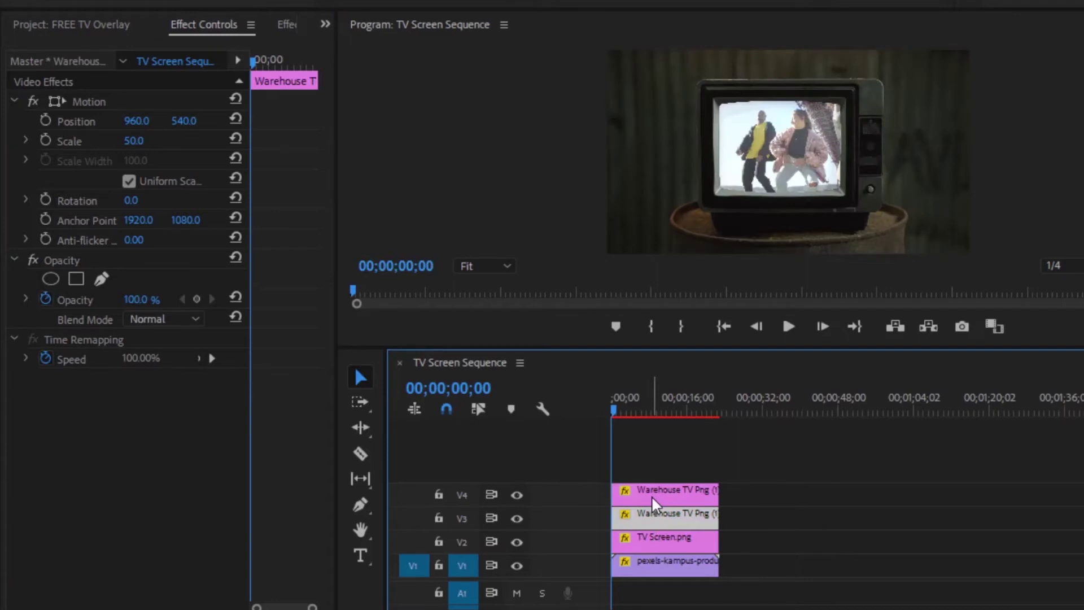
{"action": "left_click", "coordinate": [517, 496]}
{"action": "left_click", "coordinate": [326, 25]}
Step: Apply Gaussian Blur with Blurriness 159 to the Warehouse TV clip on V3
{"action": "left_click", "coordinate": [351, 90]}
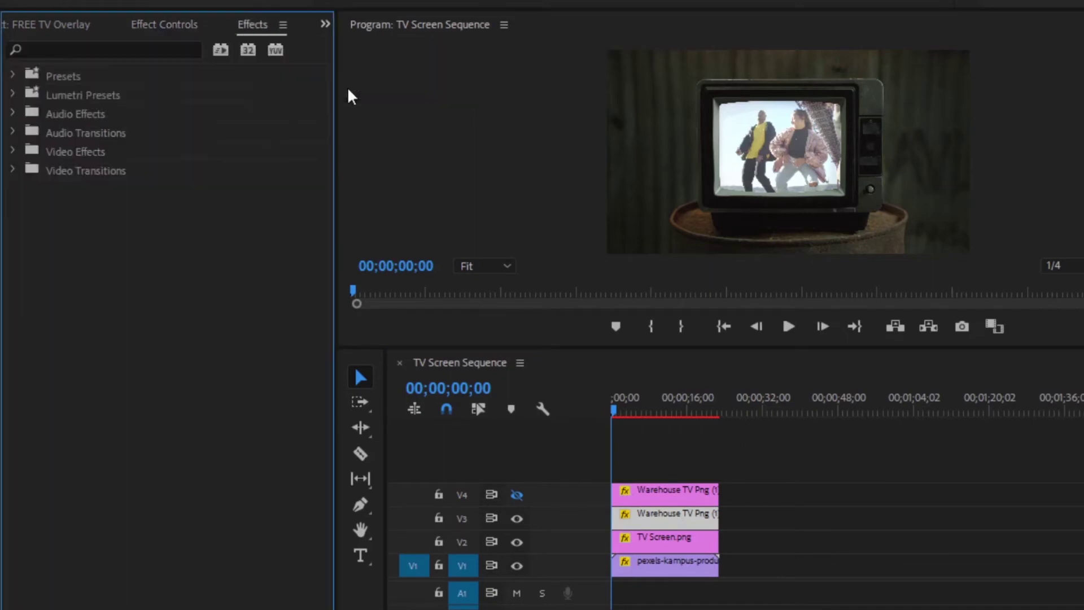
{"action": "left_click", "coordinate": [156, 51]}
{"action": "type", "text": "bl"}
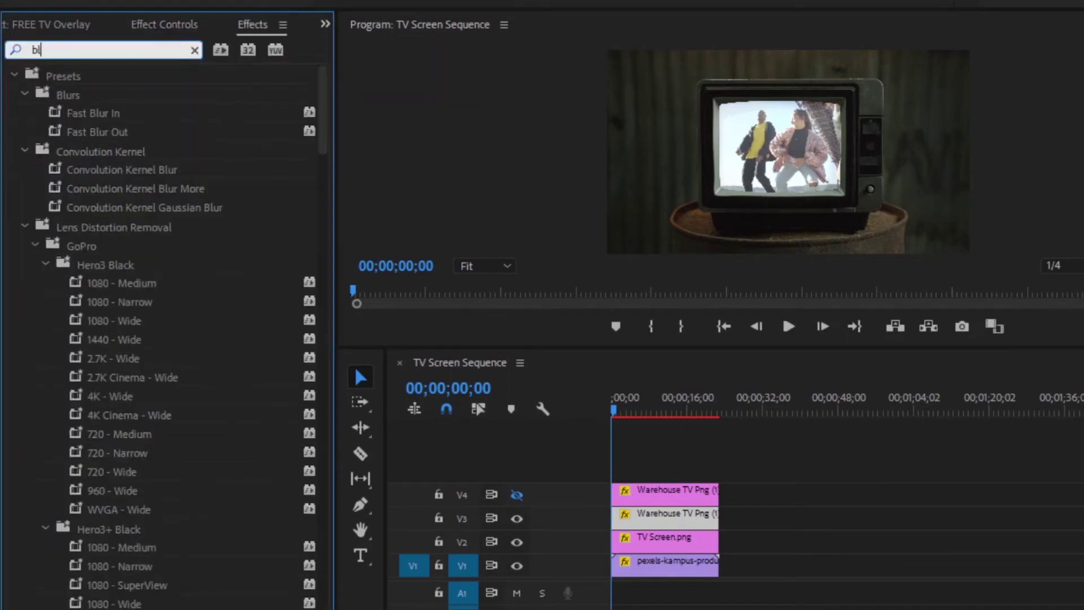
{"action": "type", "text": "ur"}
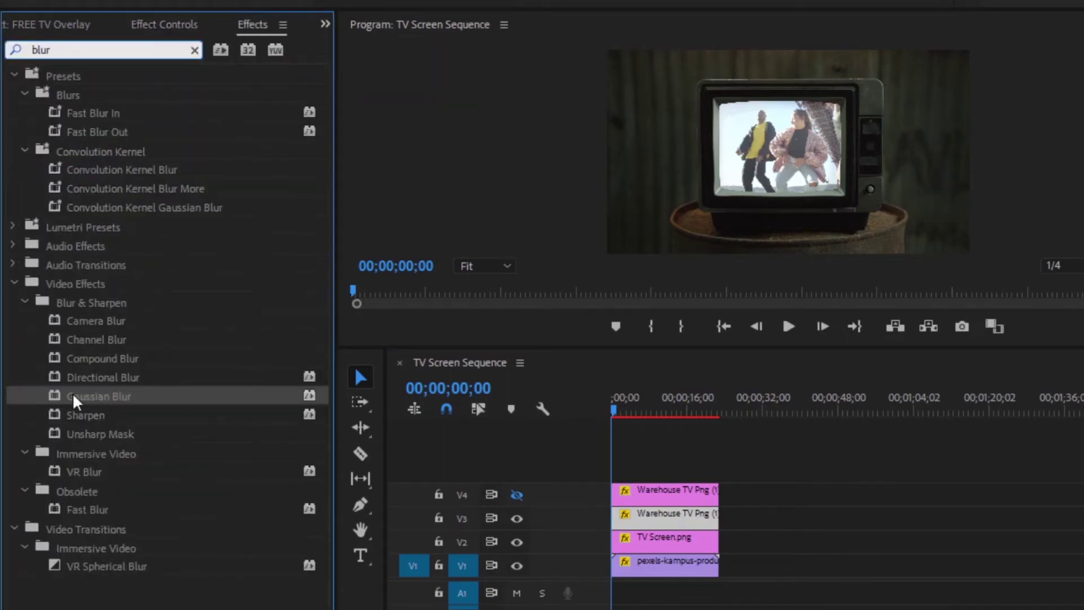
{"action": "left_click_drag", "start_coordinate": [93, 397], "coordinate": [660, 519]}
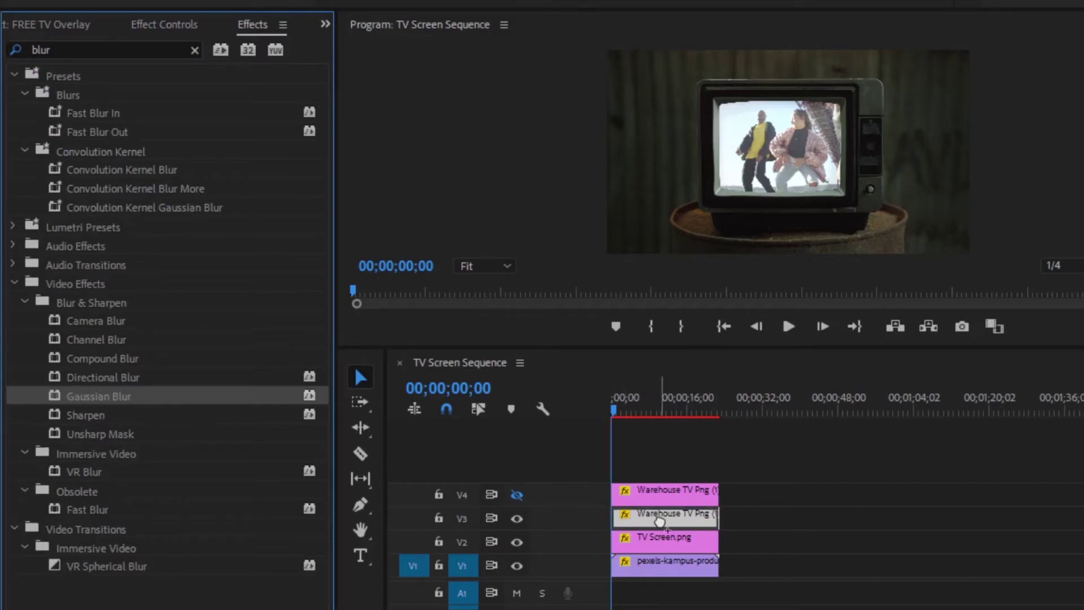
{"action": "left_click", "coordinate": [165, 25]}
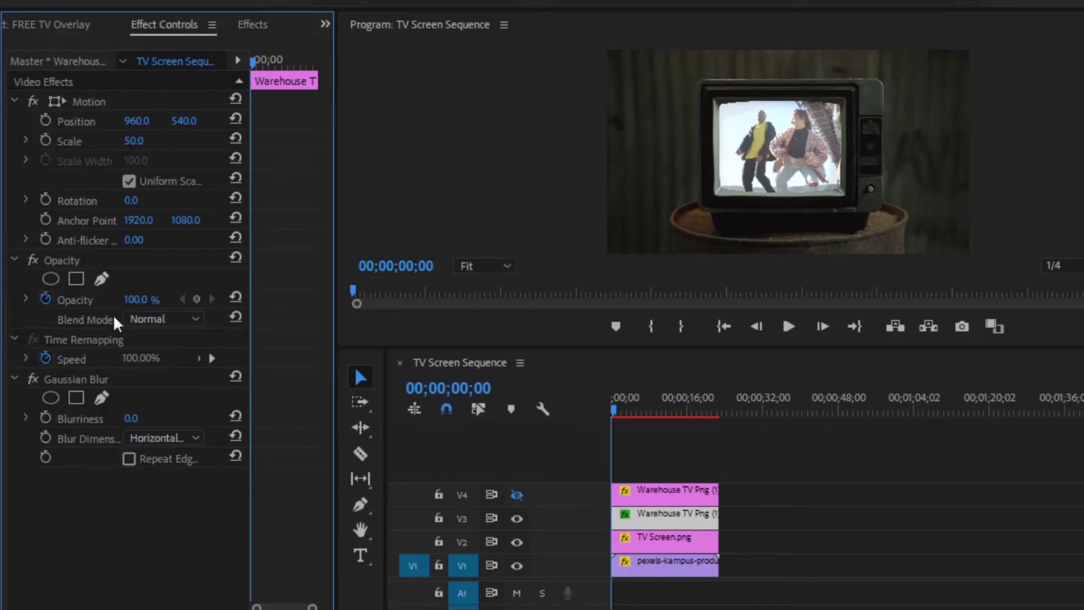
{"action": "left_click", "coordinate": [130, 419]}
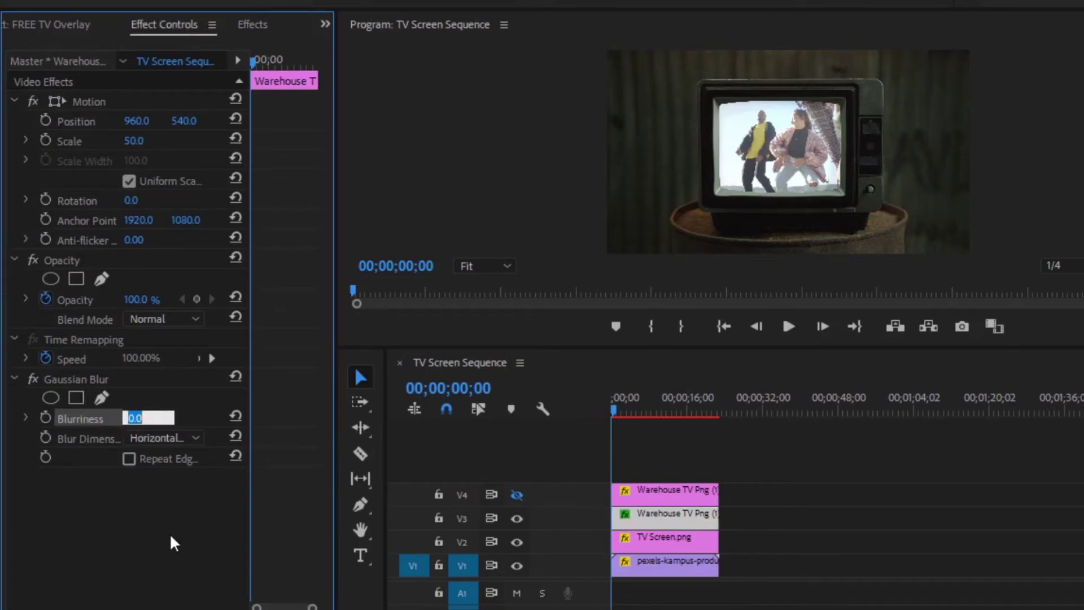
{"action": "type", "text": "159"}
{"action": "key", "text": "Return"}
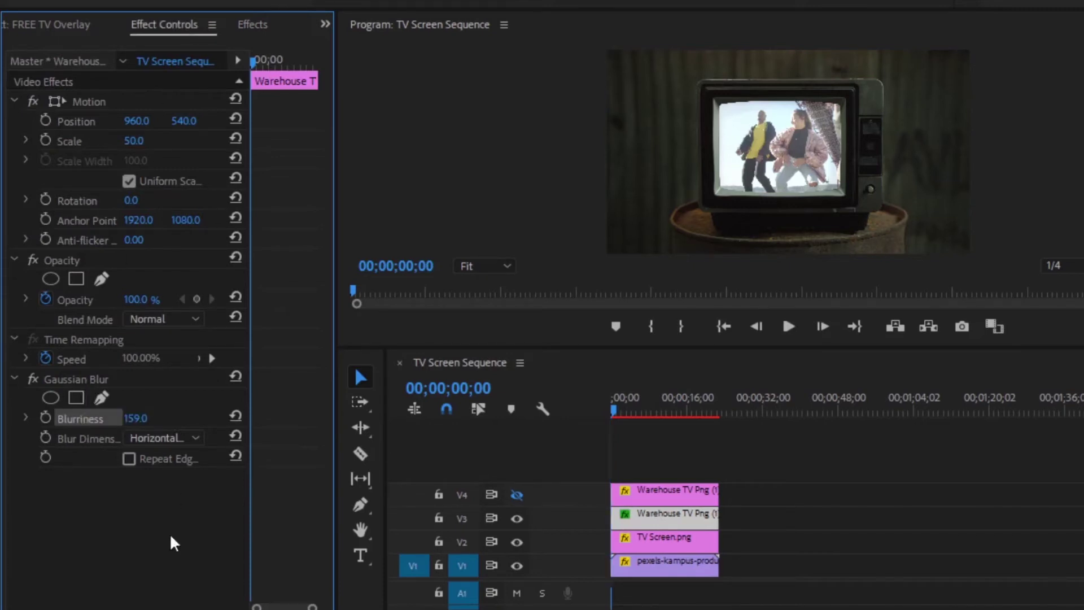
Step: Set the blurred clip's opacity to 88% and scale to 45
{"action": "left_click", "coordinate": [44, 298]}
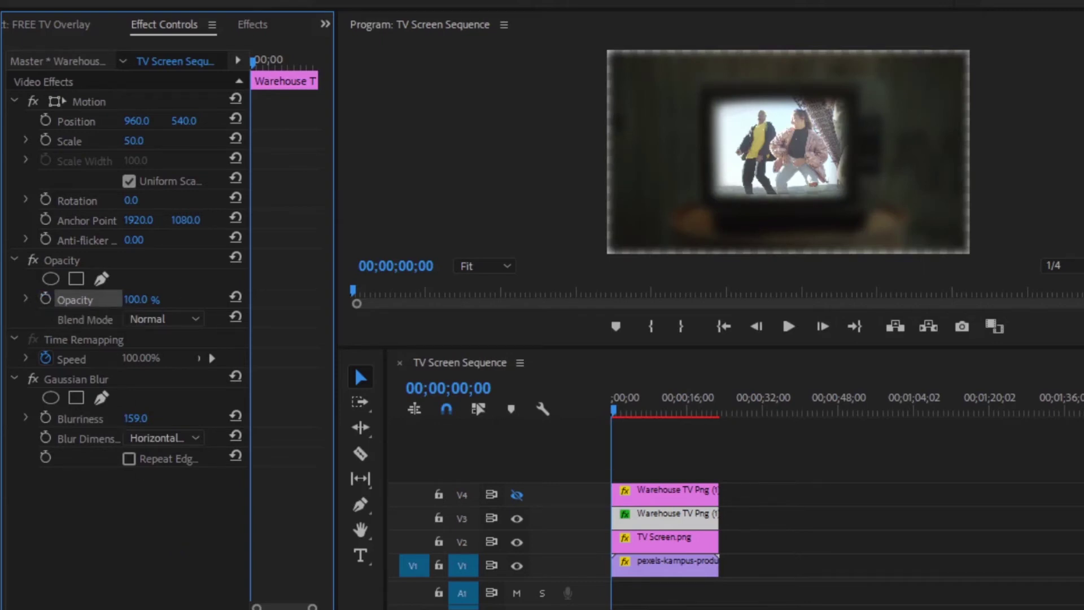
{"action": "left_click", "coordinate": [139, 299]}
{"action": "type", "text": "88"}
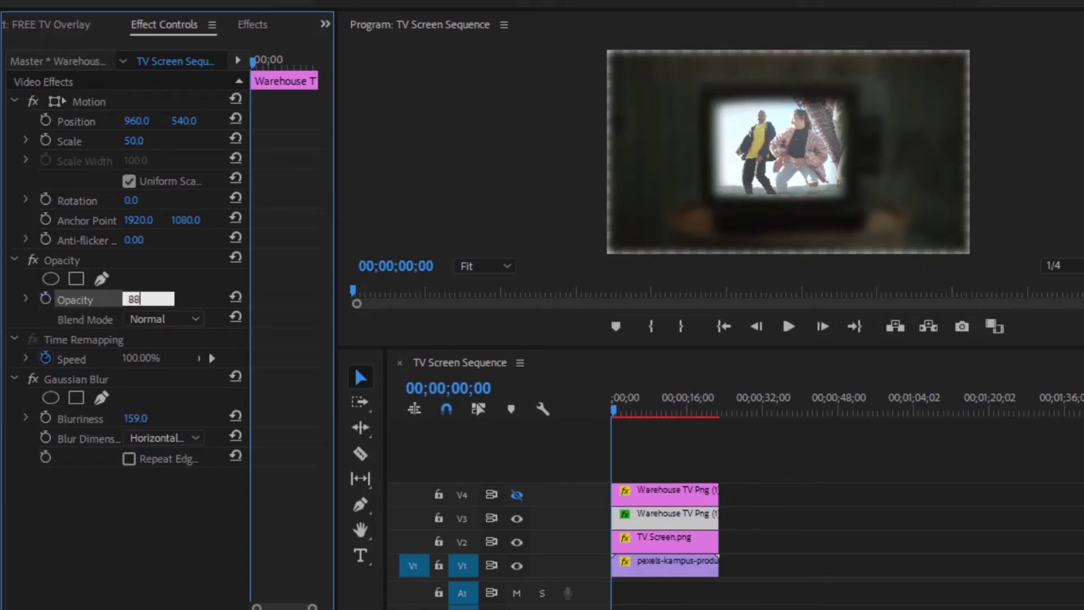
{"action": "key", "text": "Return"}
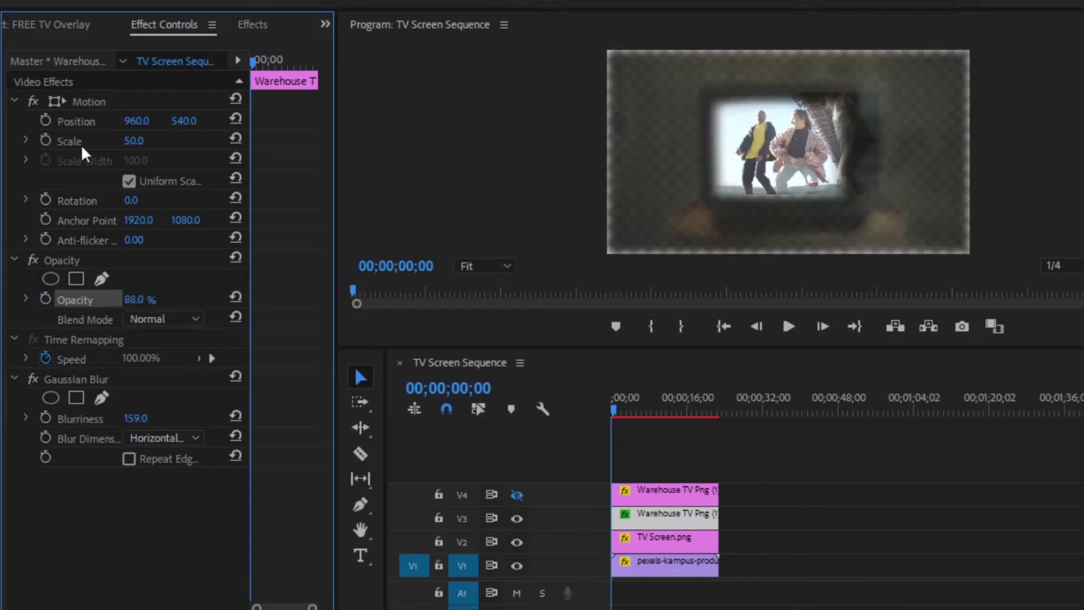
{"action": "left_click", "coordinate": [70, 141]}
{"action": "left_click", "coordinate": [135, 141]}
{"action": "type", "text": "45"}
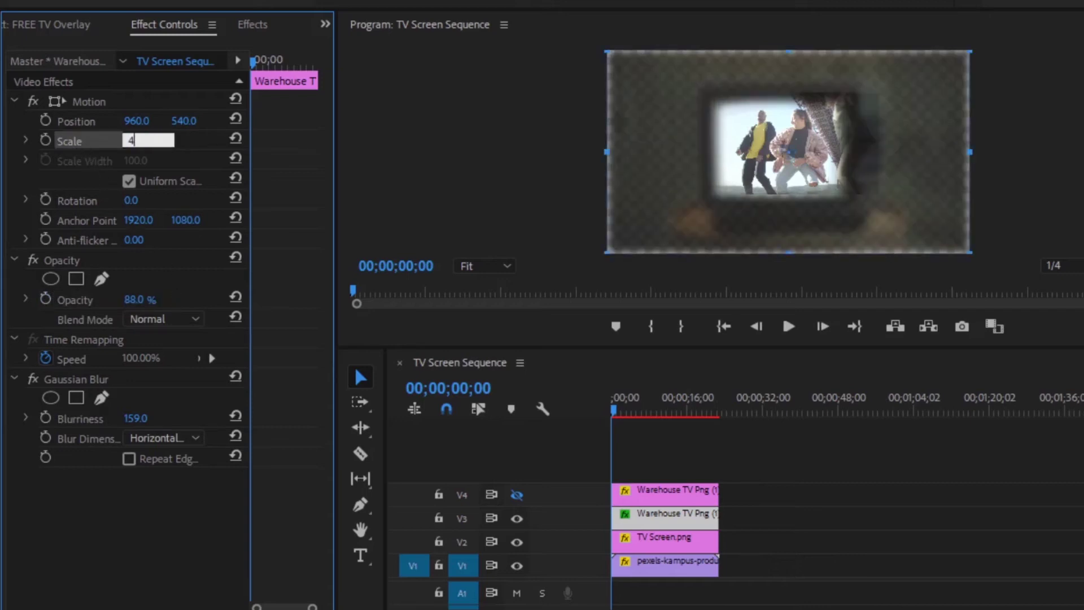
{"action": "key", "text": "Return"}
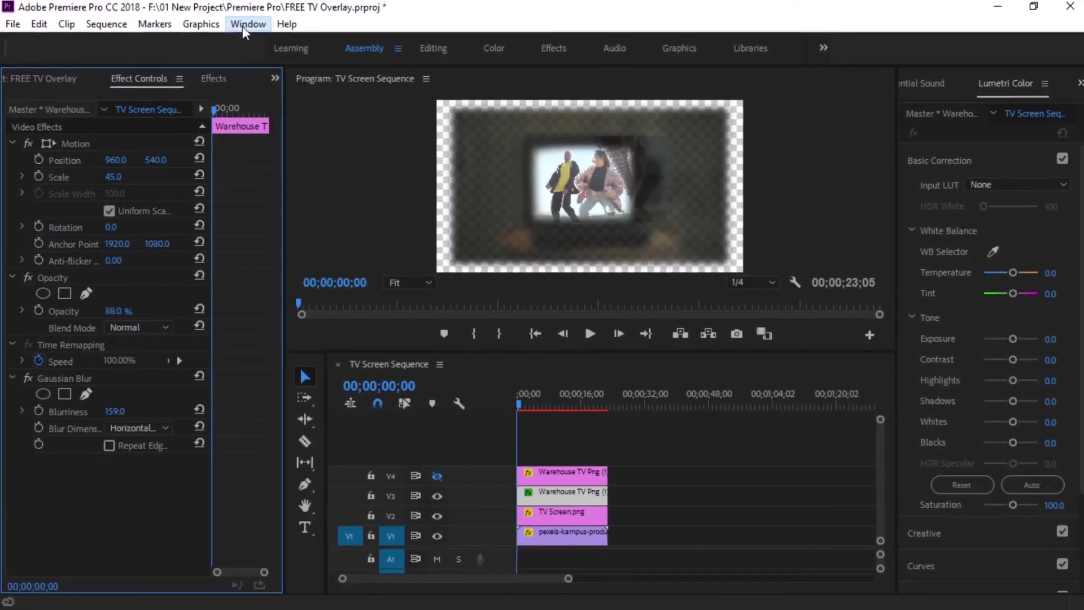
{"action": "left_click", "coordinate": [245, 25]}
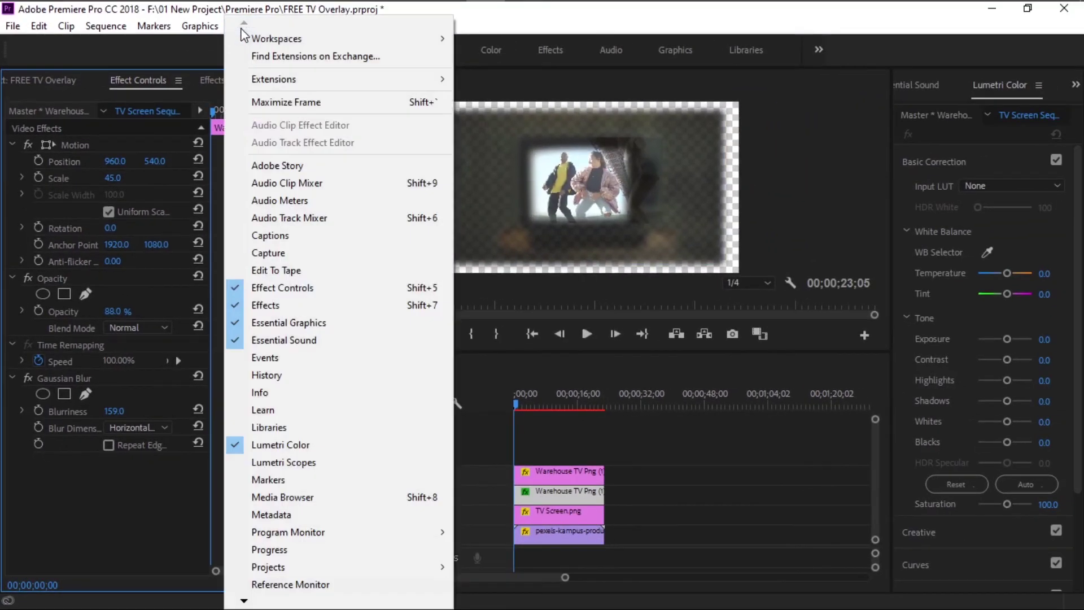
Step: Set Exposure to -2.9 in Lumetri Color for the blurred TV layer
{"action": "left_click", "coordinate": [281, 445]}
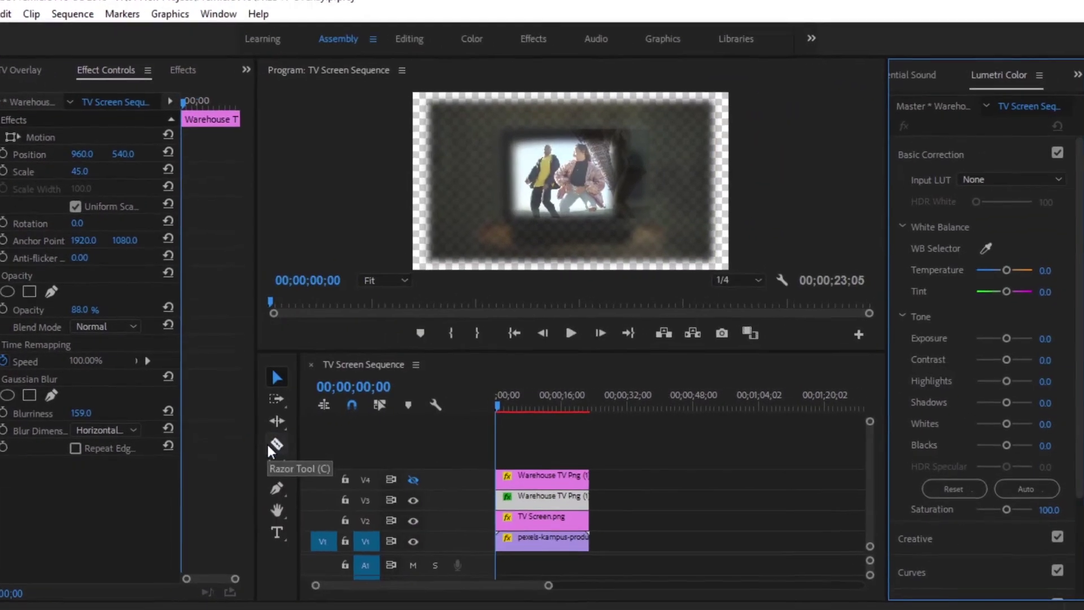
{"action": "left_click", "coordinate": [1051, 336]}
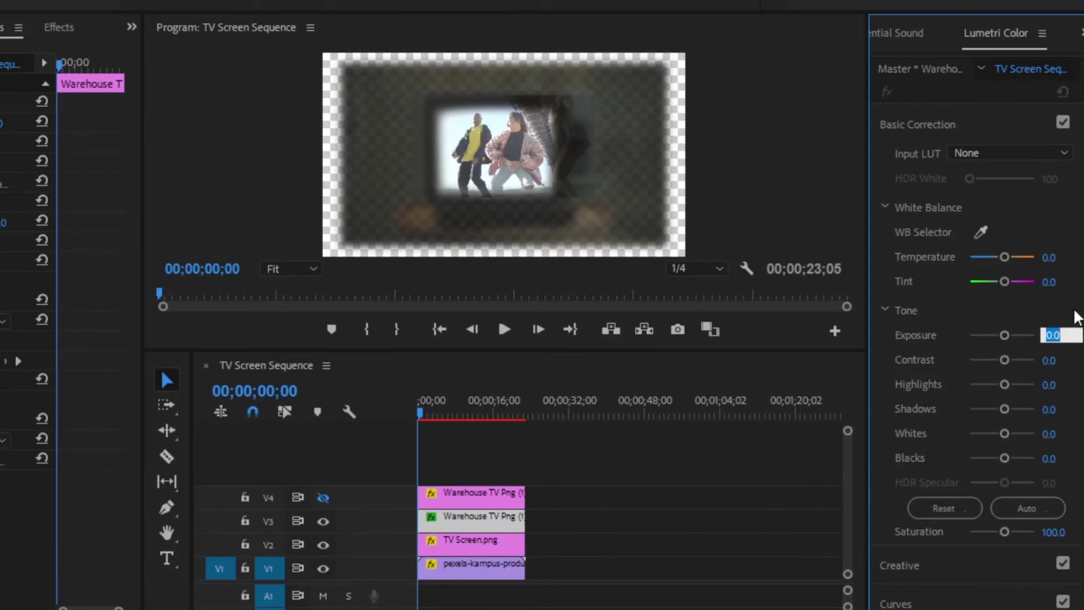
{"action": "type", "text": "-2.9"}
{"action": "key", "text": "Return"}
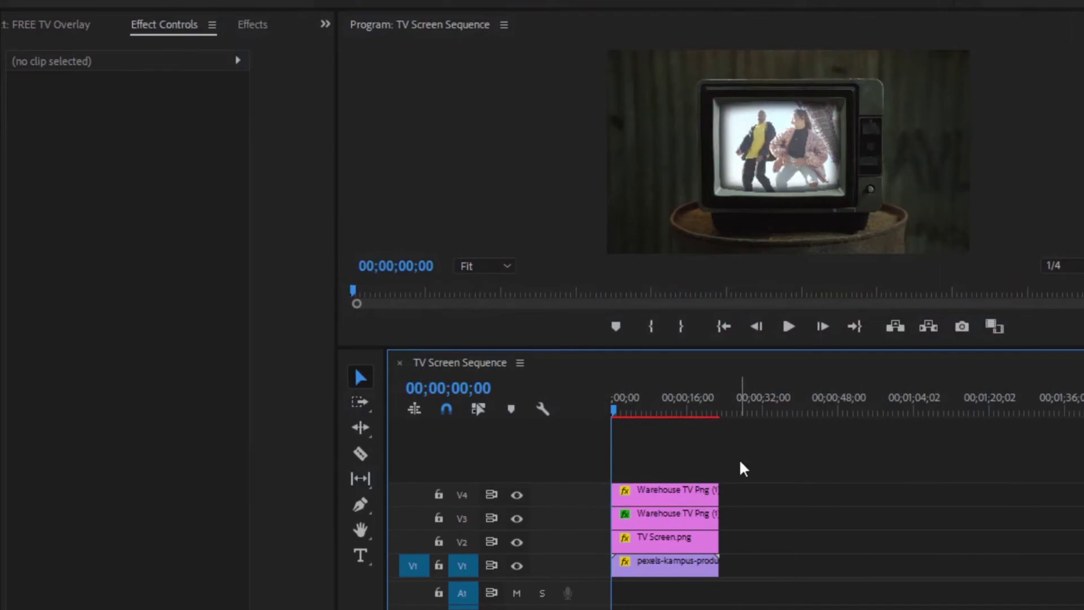
Step: Shift both Warehouse TV copies to V5/V6 and drop VHS FX (2).mp4 on V4
{"action": "mouse_move", "coordinate": [743, 469]}
{"action": "left_mouse_down"}
{"action": "mouse_move", "coordinate": [702, 516]}
{"action": "mouse_move", "coordinate": [669, 458]}
{"action": "left_mouse_up"}
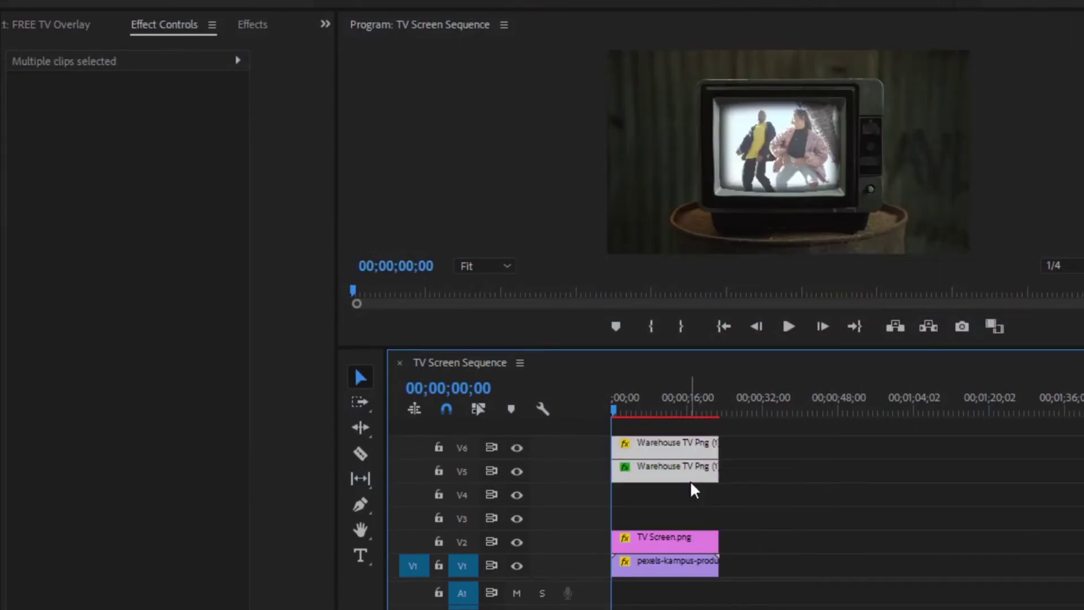
{"action": "left_click", "coordinate": [61, 23]}
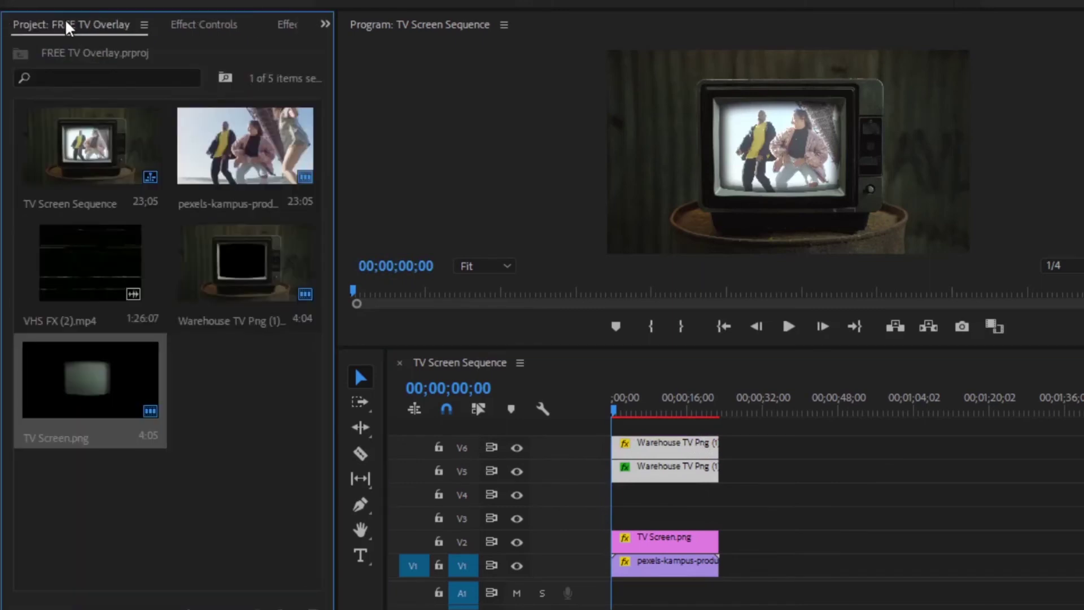
{"action": "left_click_drag", "start_coordinate": [84, 261], "coordinate": [602, 503]}
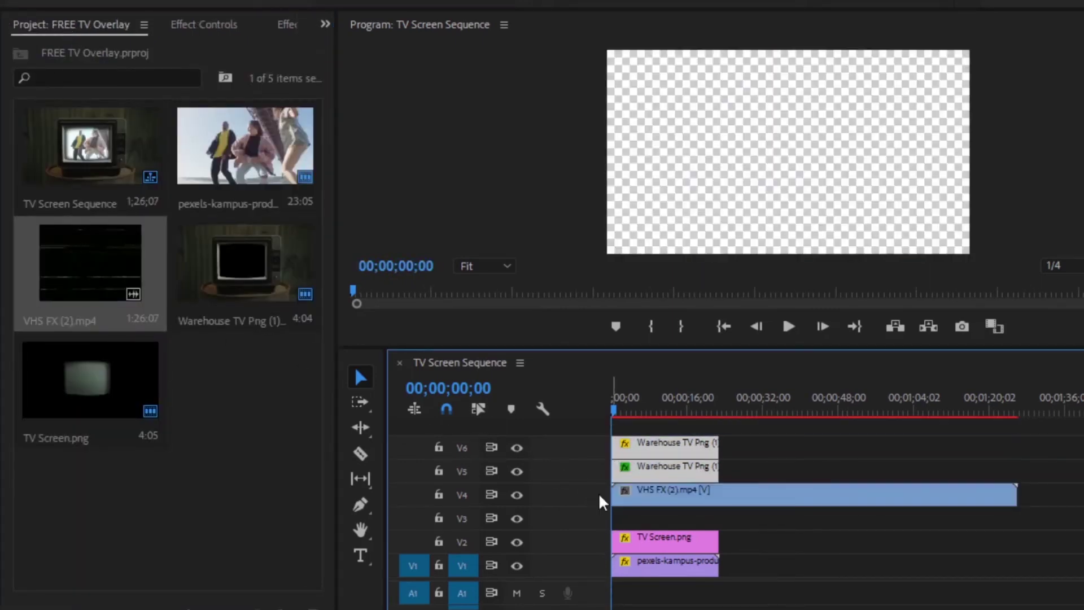
{"action": "left_click", "coordinate": [648, 492]}
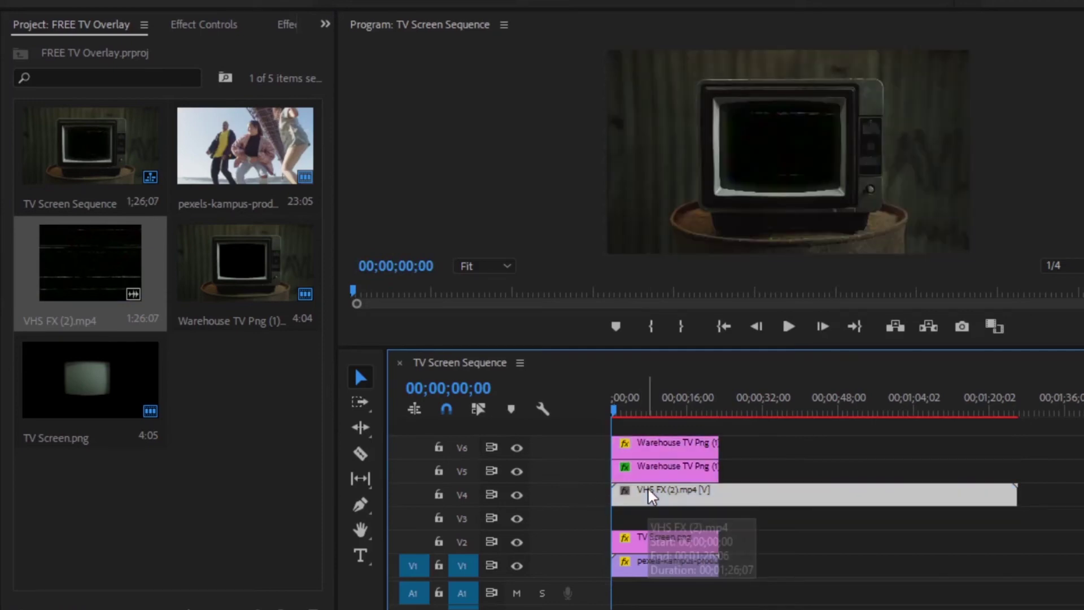
Step: Set the VHS overlay's blend mode to Linear Dodge (Add)
{"action": "left_click", "coordinate": [201, 24]}
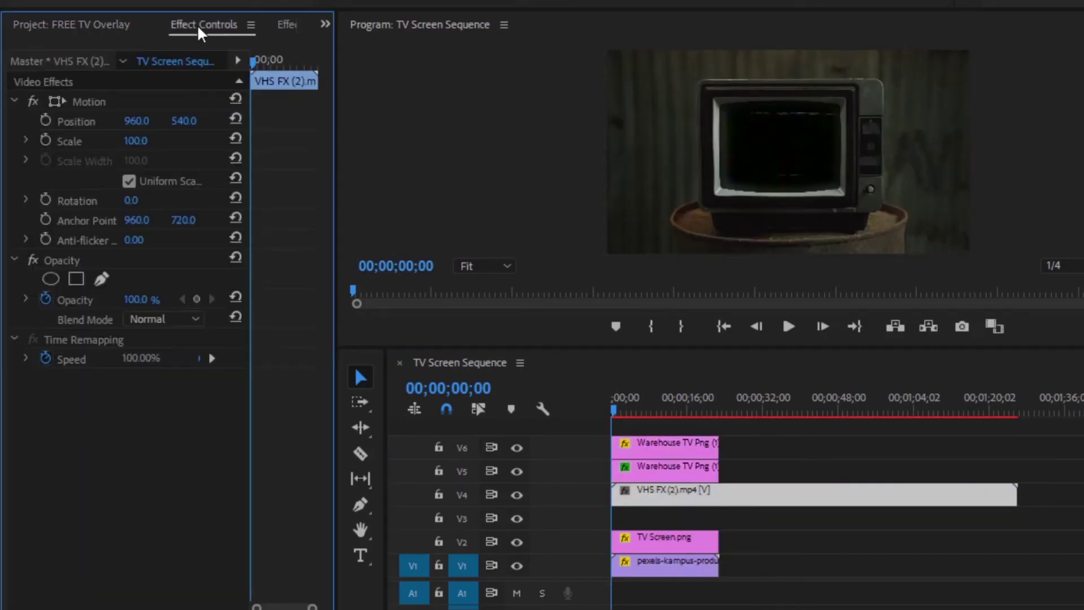
{"action": "left_click", "coordinate": [196, 320]}
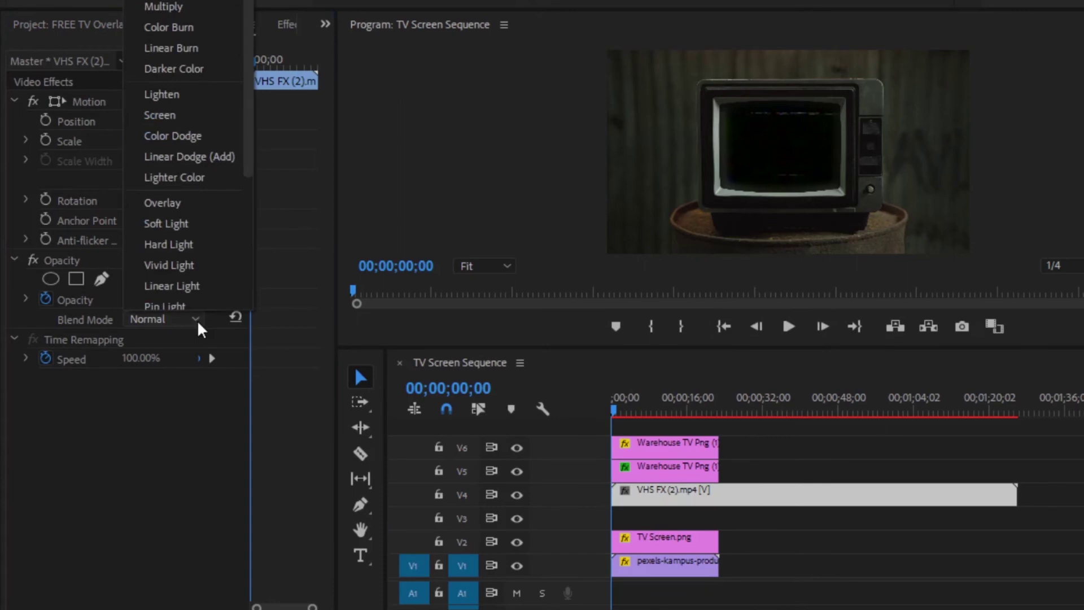
{"action": "left_click", "coordinate": [189, 155]}
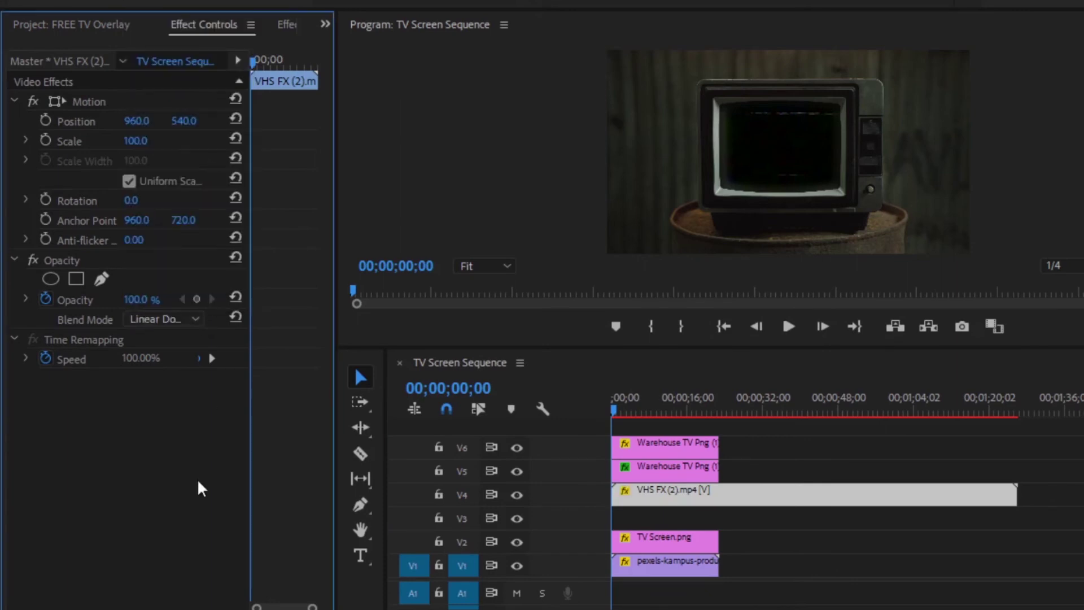
Step: Razor-trim the VHS clip to footage length, delete the excess, and lower the stack
{"action": "key", "text": "c"}
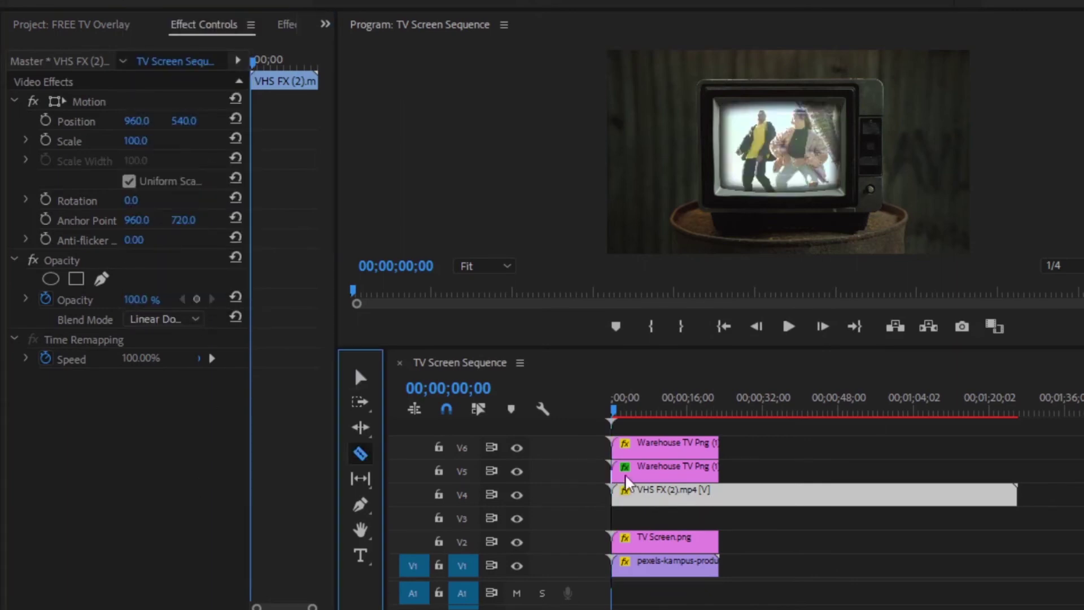
{"action": "left_click", "coordinate": [724, 496]}
{"action": "key", "text": "v"}
{"action": "left_click", "coordinate": [762, 496]}
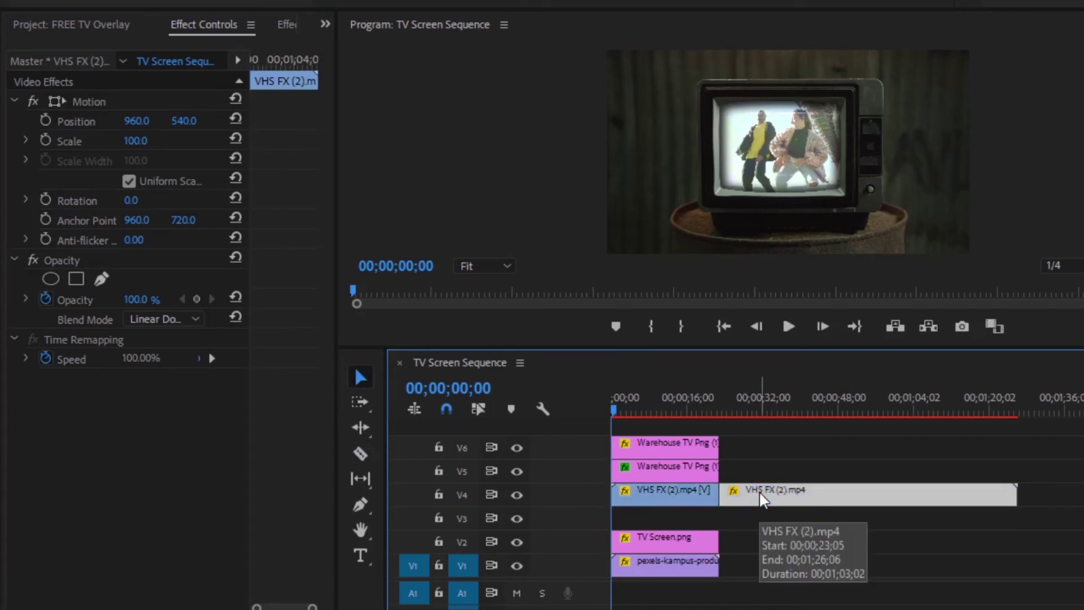
{"action": "key", "text": "Delete"}
{"action": "mouse_move", "coordinate": [752, 463]}
{"action": "left_mouse_down"}
{"action": "mouse_move", "coordinate": [652, 500]}
{"action": "mouse_move", "coordinate": [662, 524]}
{"action": "mouse_move", "coordinate": [660, 509]}
{"action": "left_mouse_up"}
{"action": "left_click", "coordinate": [758, 487]}
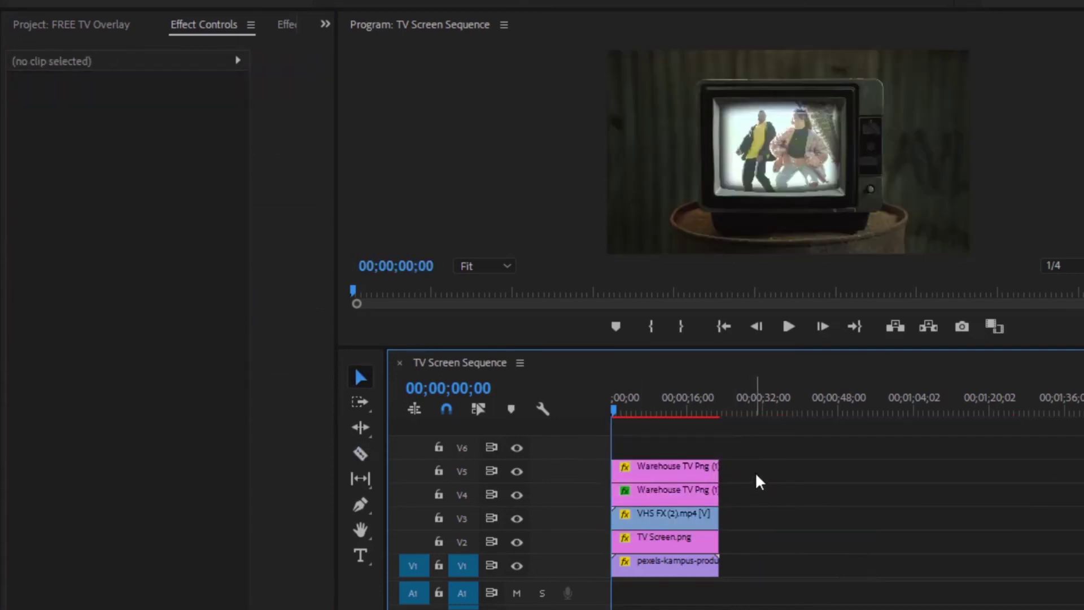